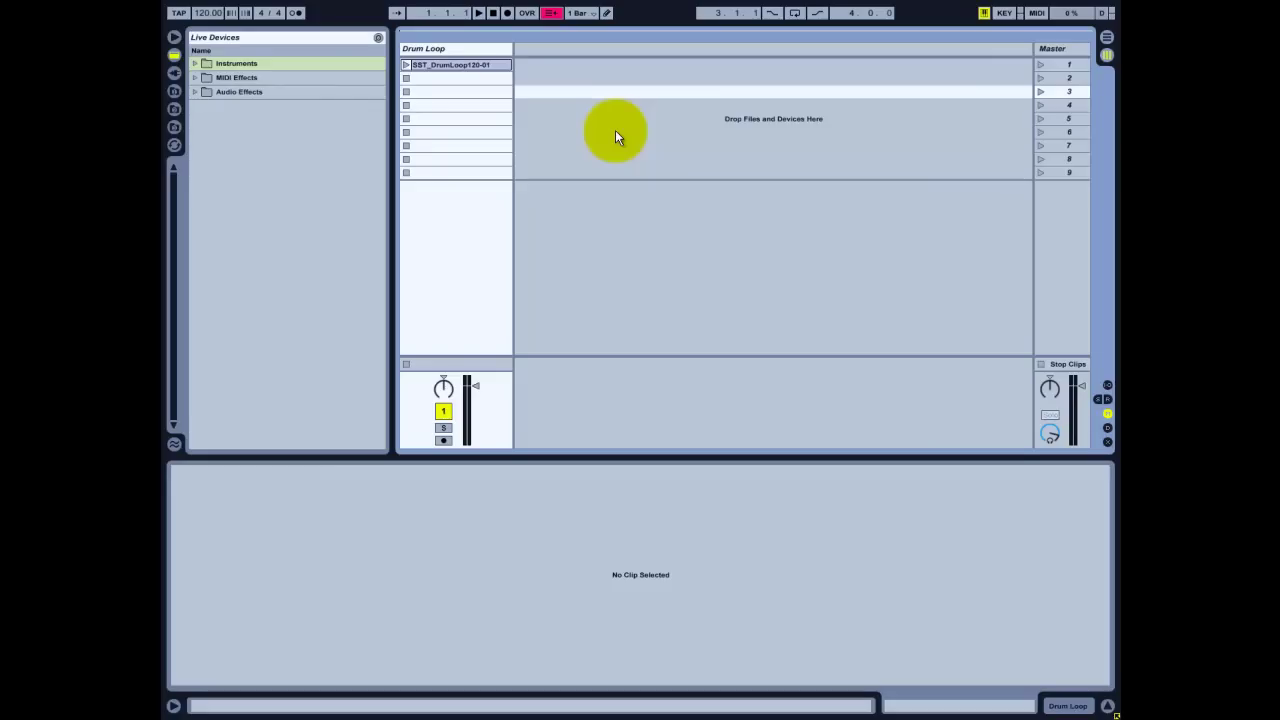
- Play the SST_DrumLoop120-01 clip on the Drum Loop track and stop playback
{"action": "left_click", "coordinate": [459, 66]}
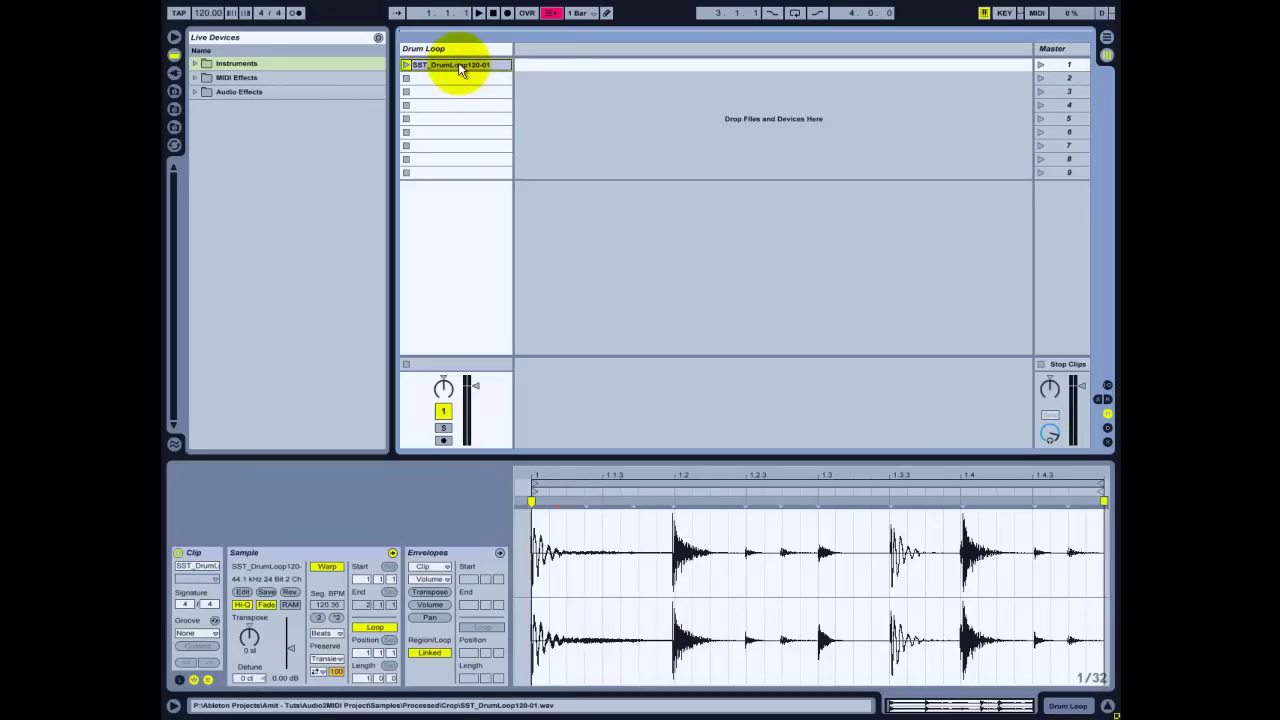
{"action": "left_click", "coordinate": [407, 66]}
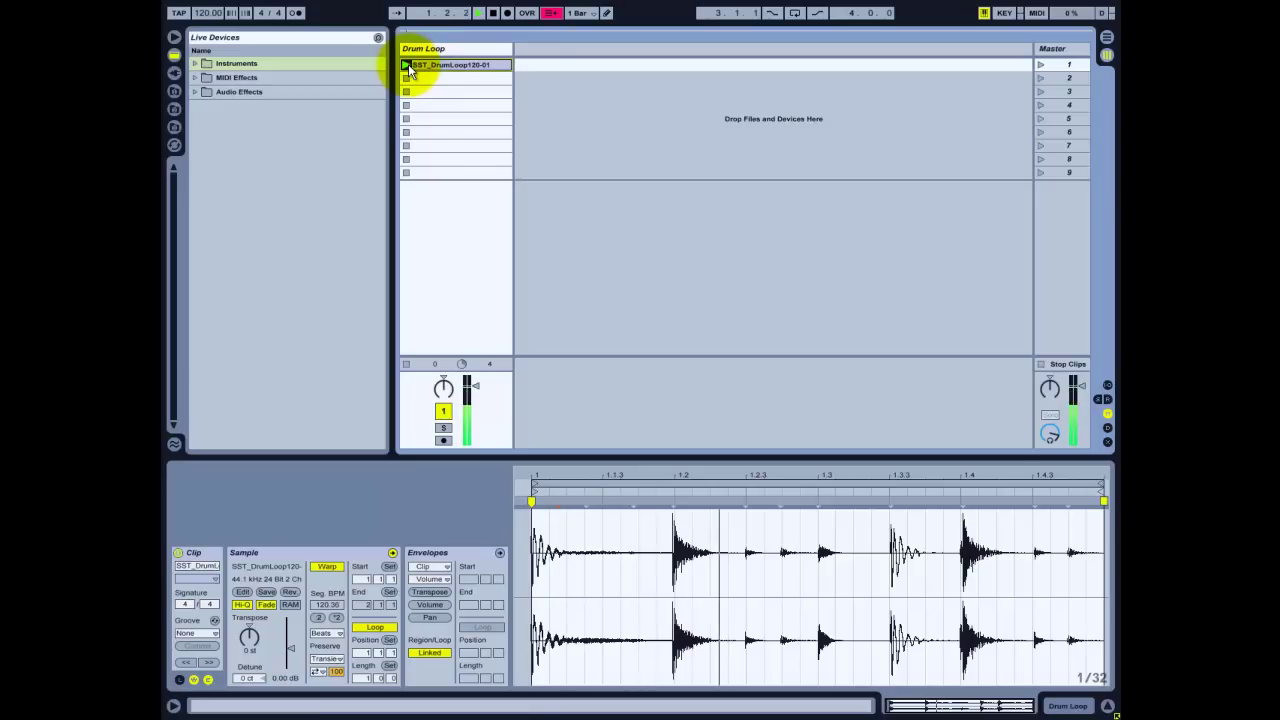
{"action": "left_click", "coordinate": [494, 14]}
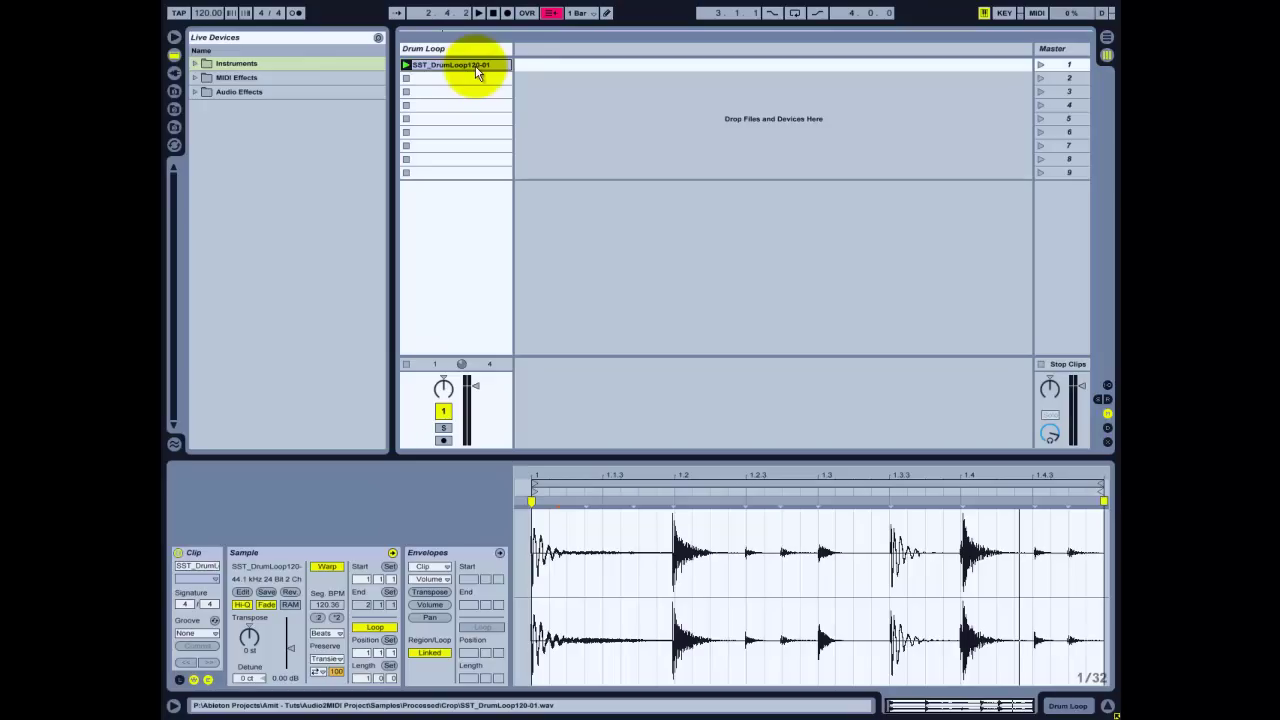
- Slice the SST_DrumLoop120-01 clip to a new MIDI track, one slice per Transient, with the Built-in slicing preset
{"action": "right_click", "coordinate": [477, 72]}
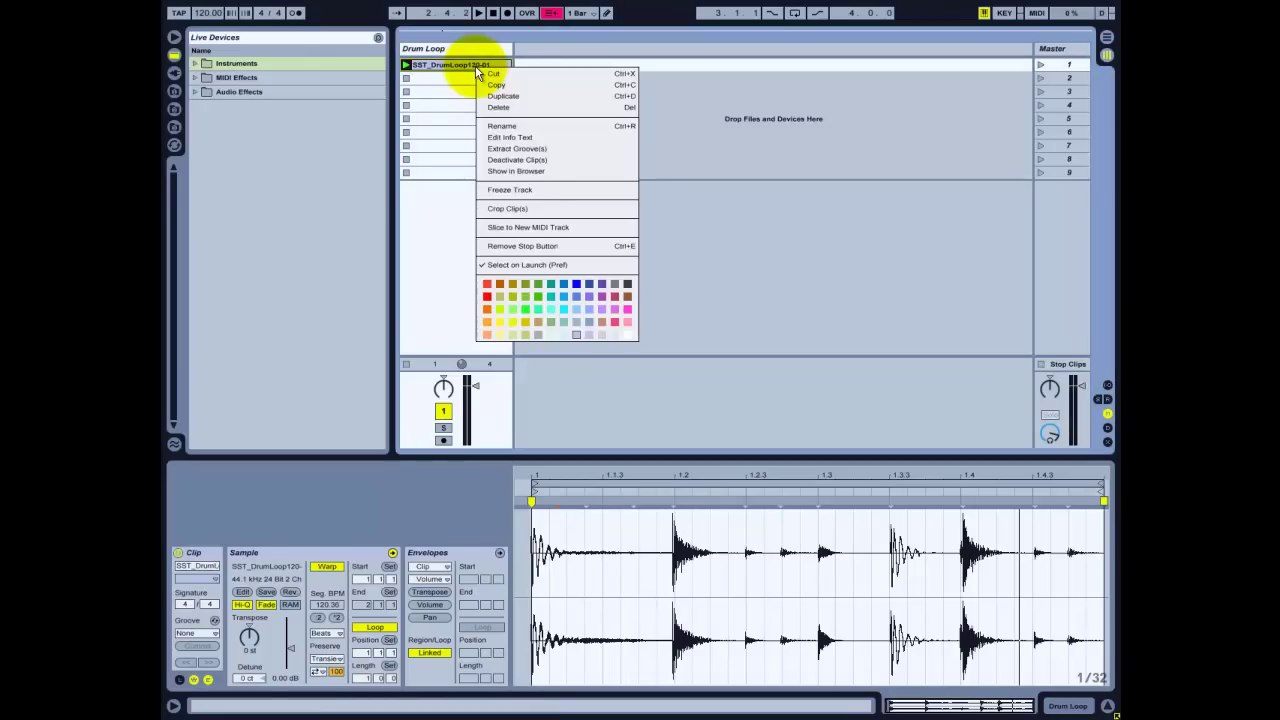
{"action": "left_click", "coordinate": [526, 238]}
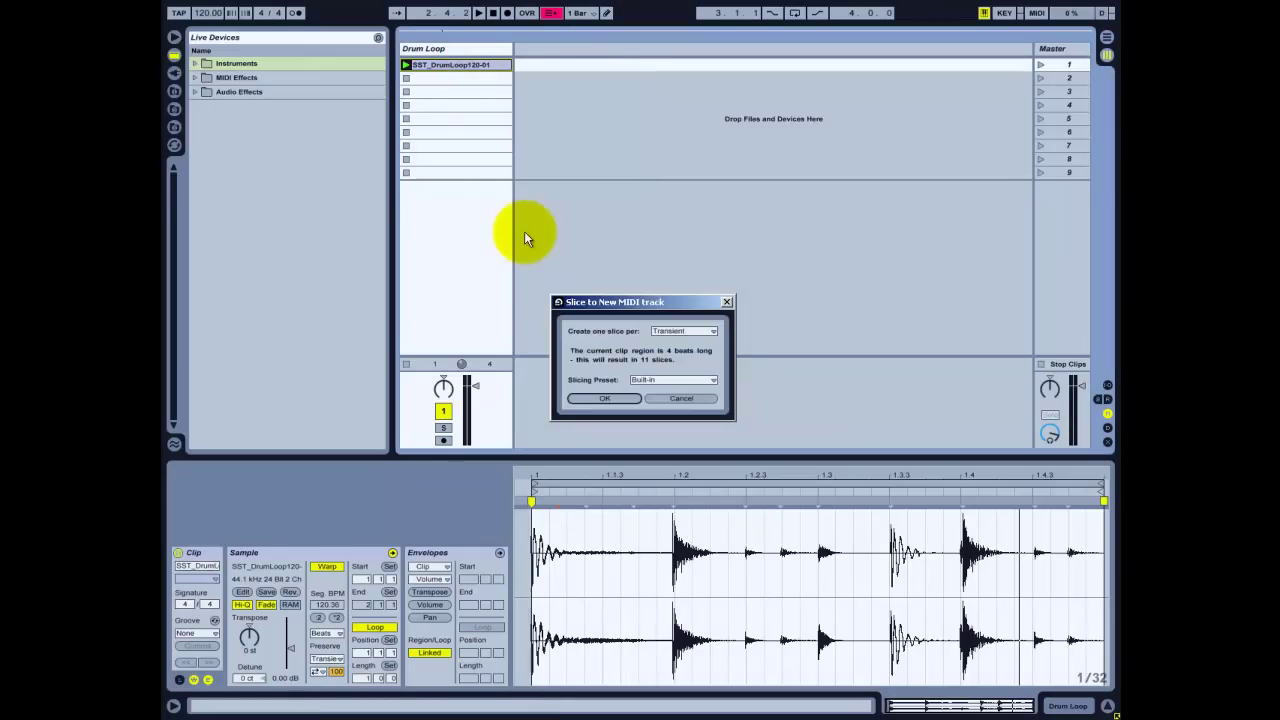
{"action": "left_click_drag", "start_coordinate": [574, 298], "coordinate": [545, 70]}
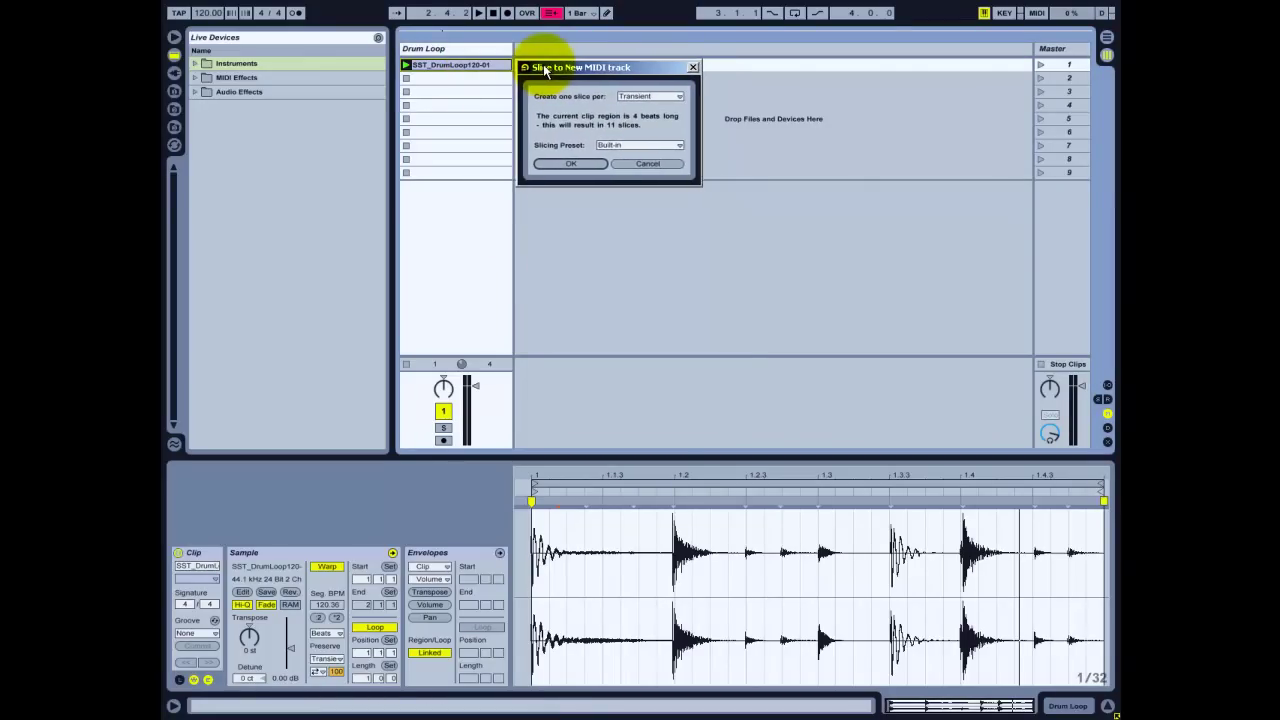
{"action": "left_click", "coordinate": [663, 97]}
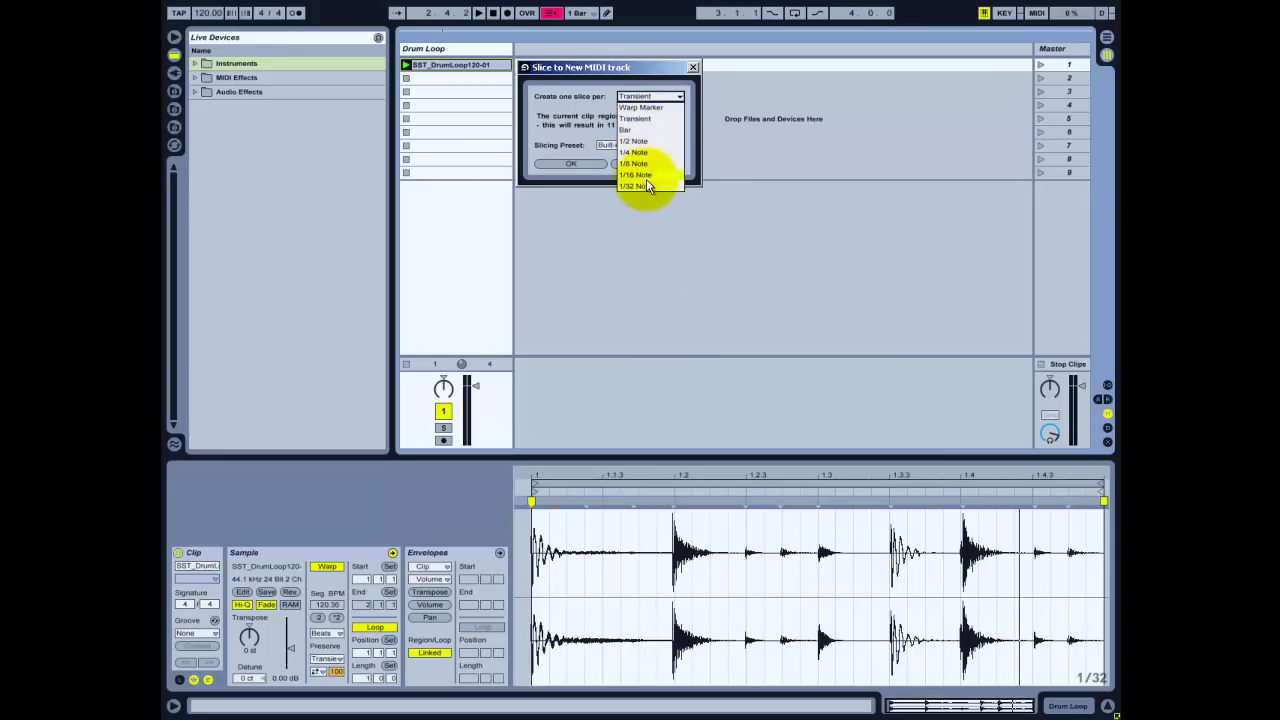
{"action": "left_click", "coordinate": [647, 119]}
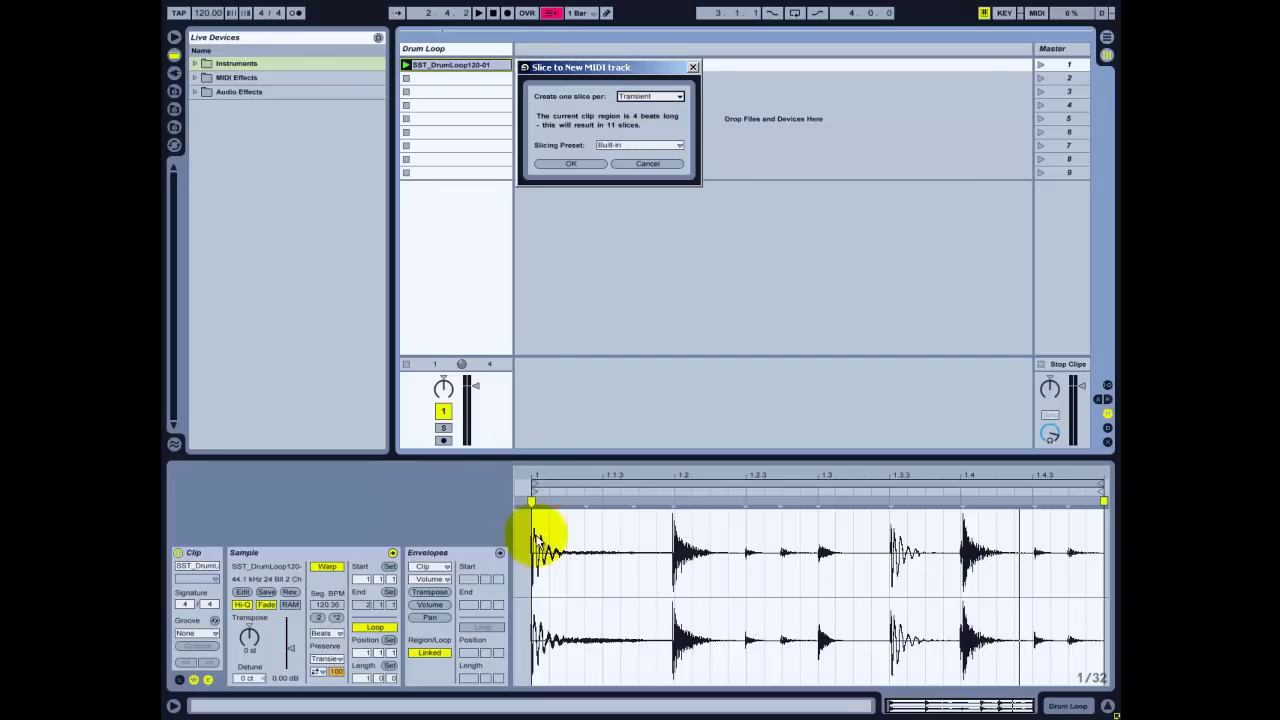
{"action": "left_click", "coordinate": [632, 147]}
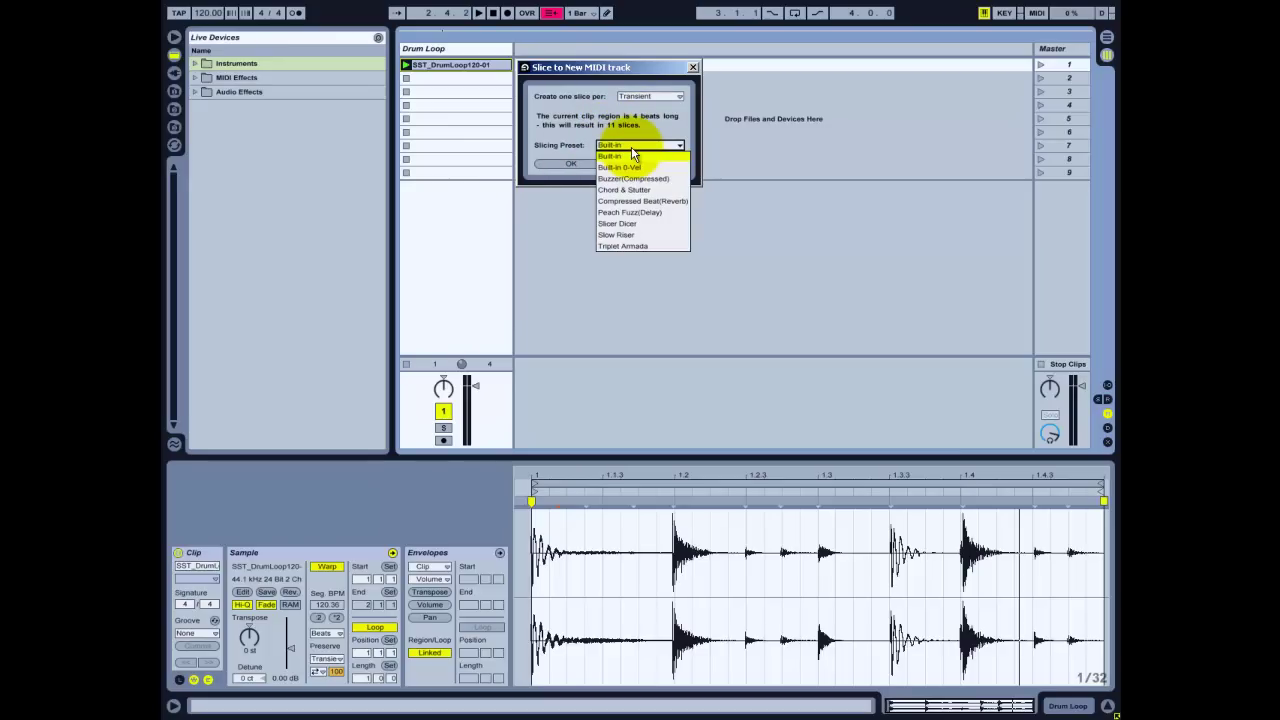
{"action": "left_click", "coordinate": [632, 156]}
{"action": "left_click", "coordinate": [584, 164]}
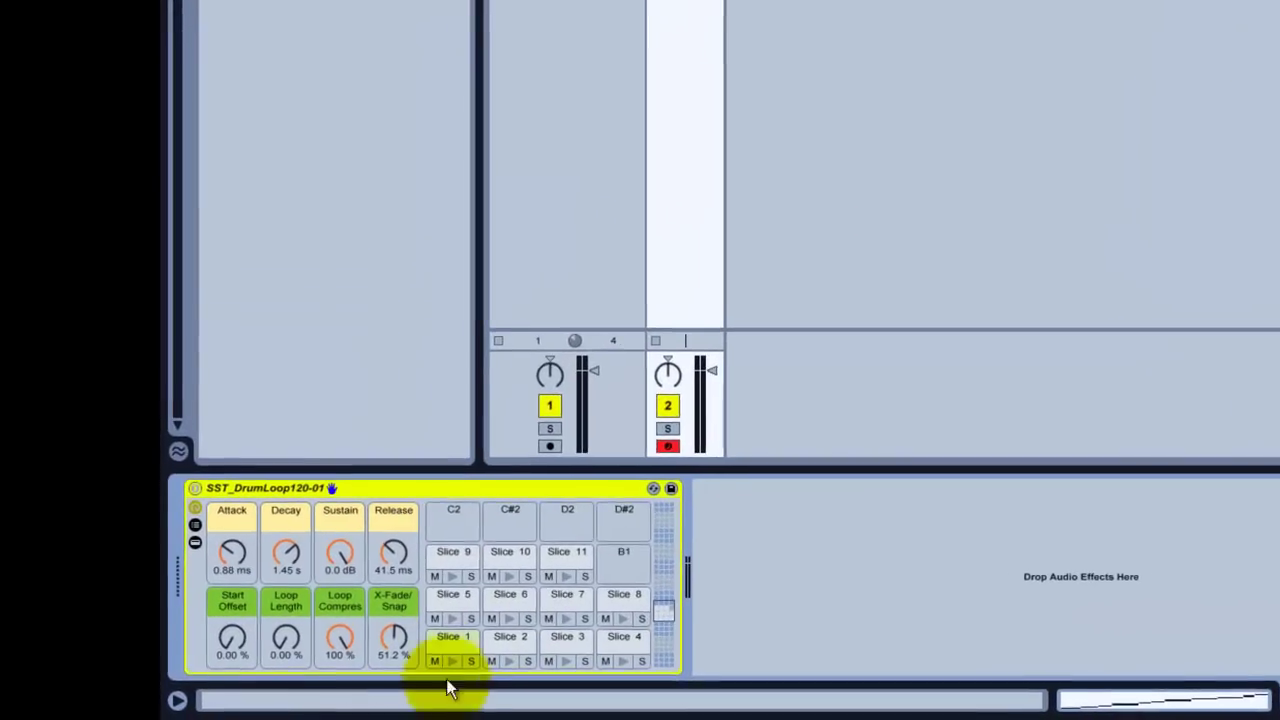
- Audition slices in the new drum rack, show its device chain, and examine which part of the loop the individual slices use
{"action": "left_click", "coordinate": [465, 660]}
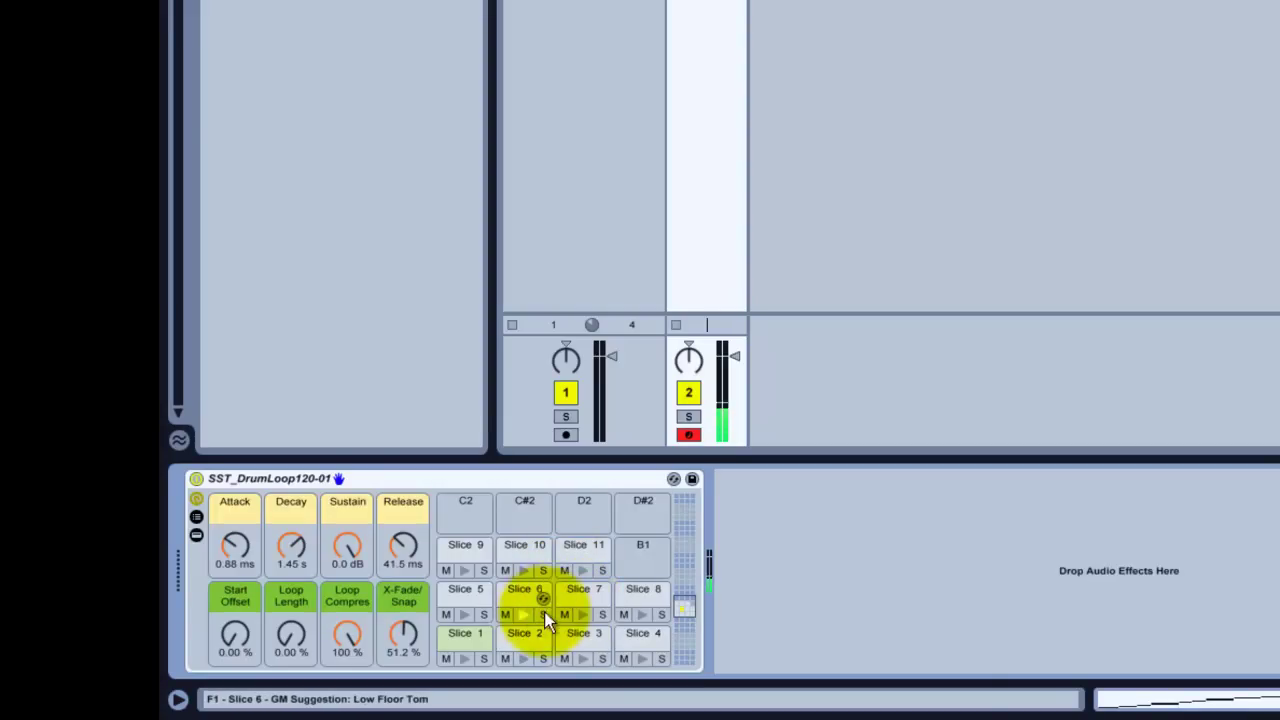
{"action": "left_click", "coordinate": [197, 535]}
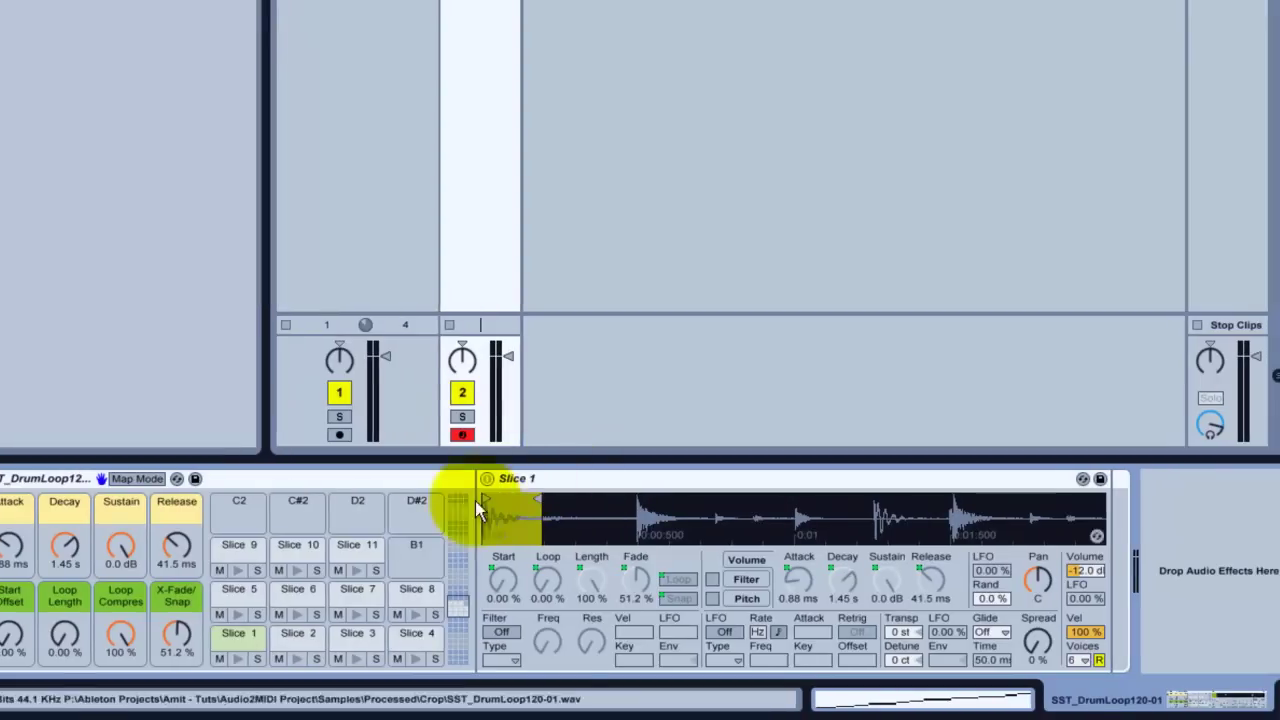
{"action": "left_click", "coordinate": [284, 603]}
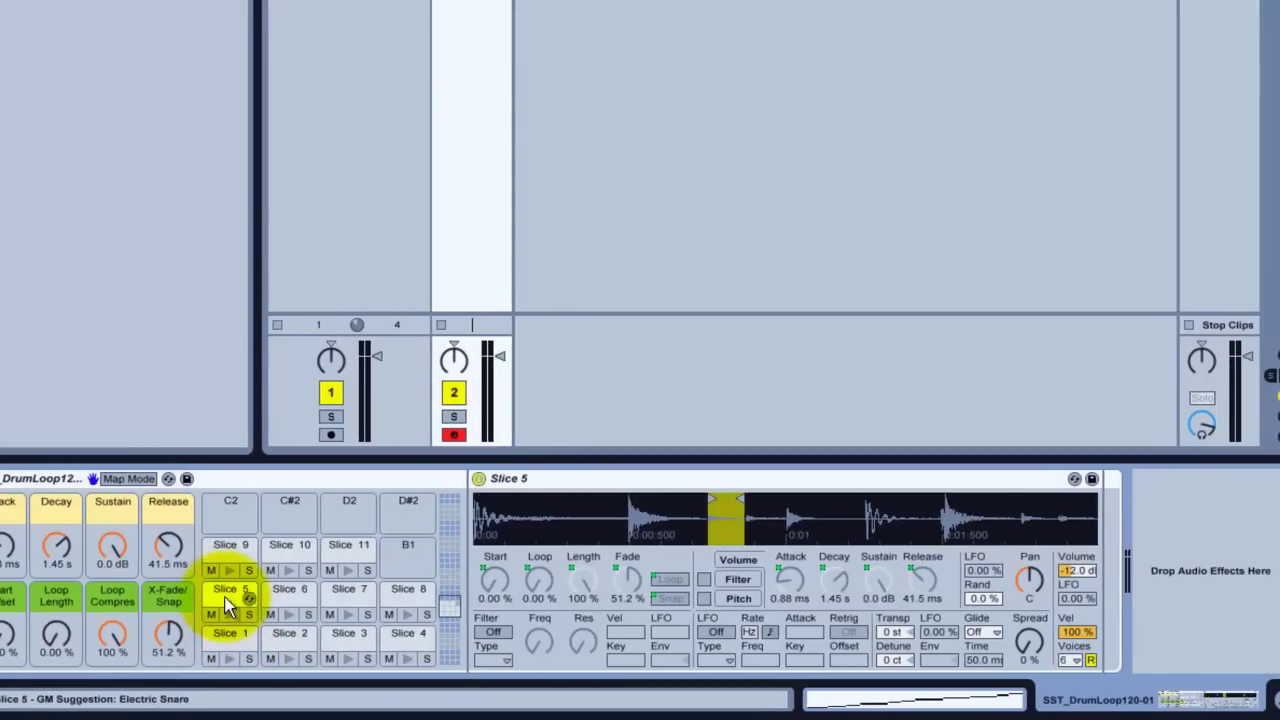
{"action": "left_click", "coordinate": [292, 599]}
{"action": "left_click", "coordinate": [346, 555]}
{"action": "left_click", "coordinate": [283, 556]}
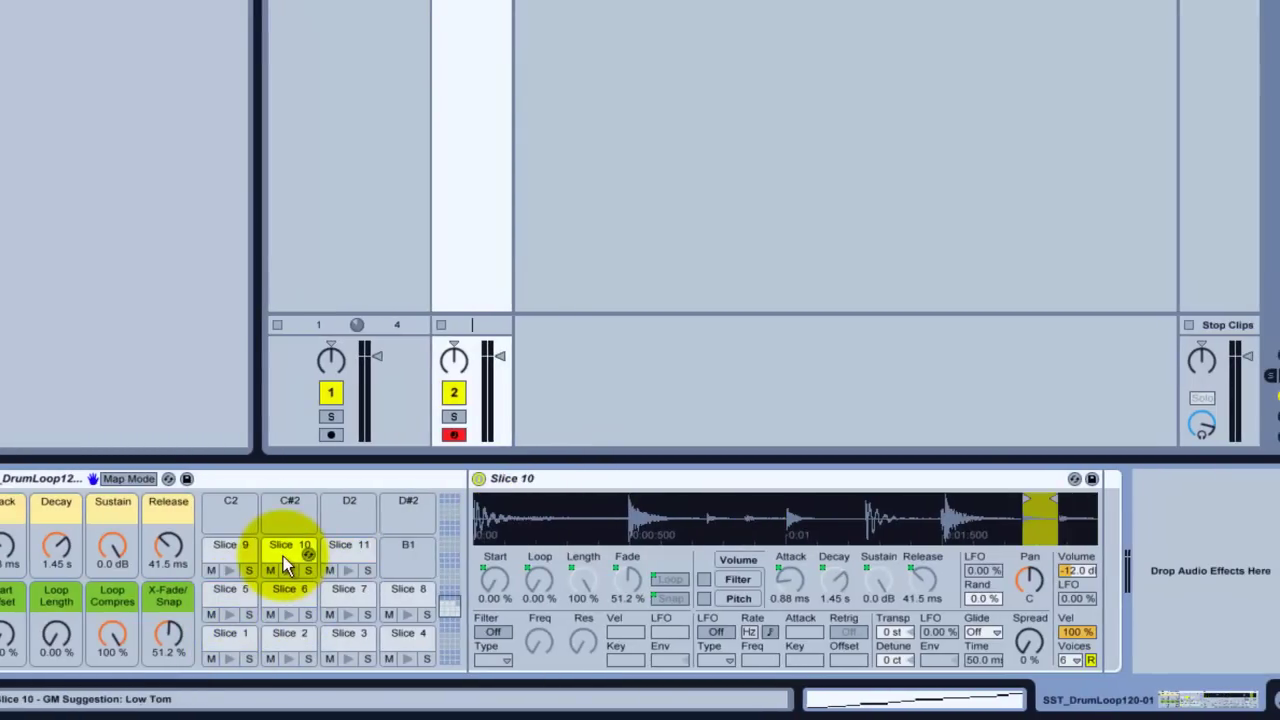
{"action": "left_click", "coordinate": [242, 553]}
- Audition Slice 1, extend its sample end to just before the next drum hit, and audition it again
{"action": "left_click", "coordinate": [229, 638]}
{"action": "left_click", "coordinate": [230, 659]}
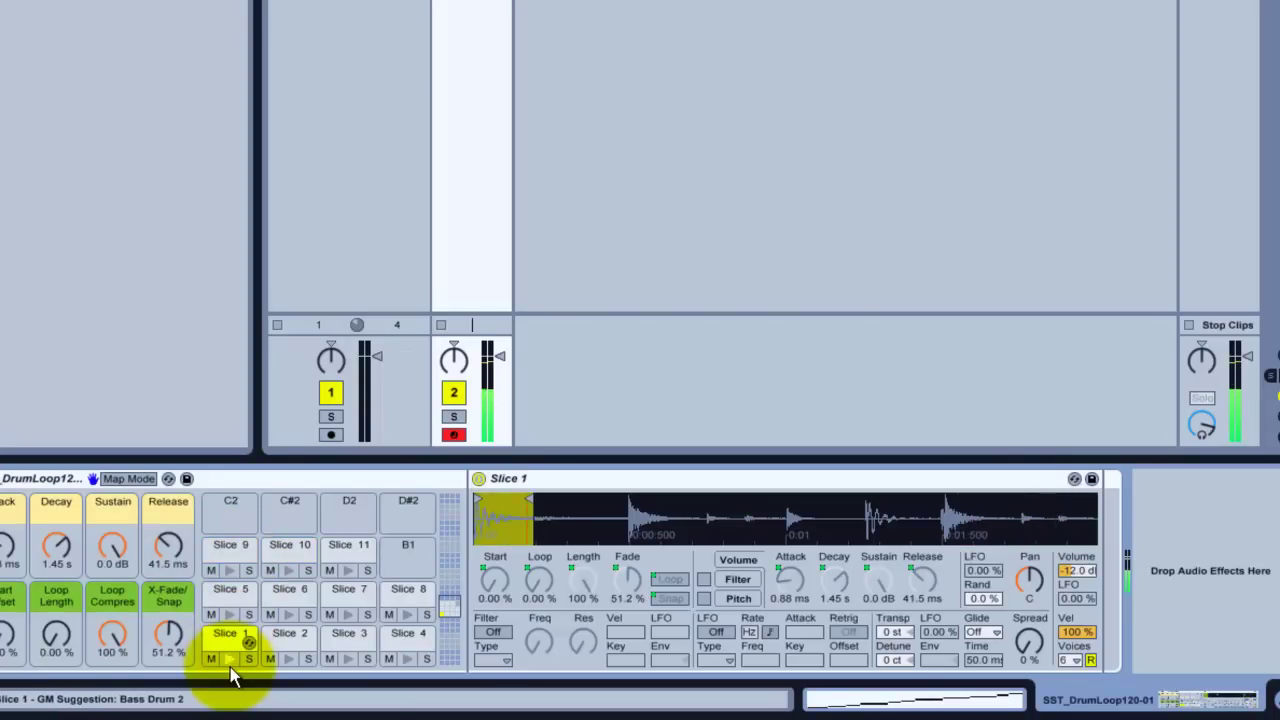
{"action": "left_click", "coordinate": [231, 658]}
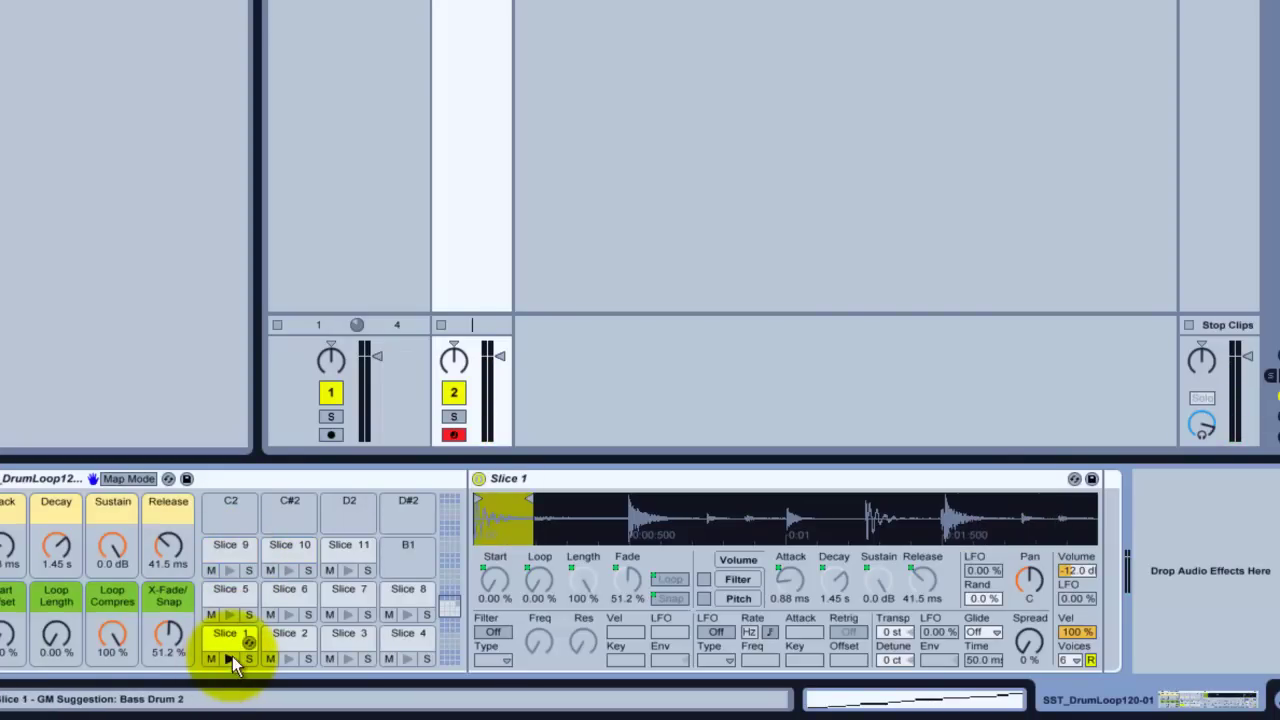
{"action": "left_click", "coordinate": [232, 660]}
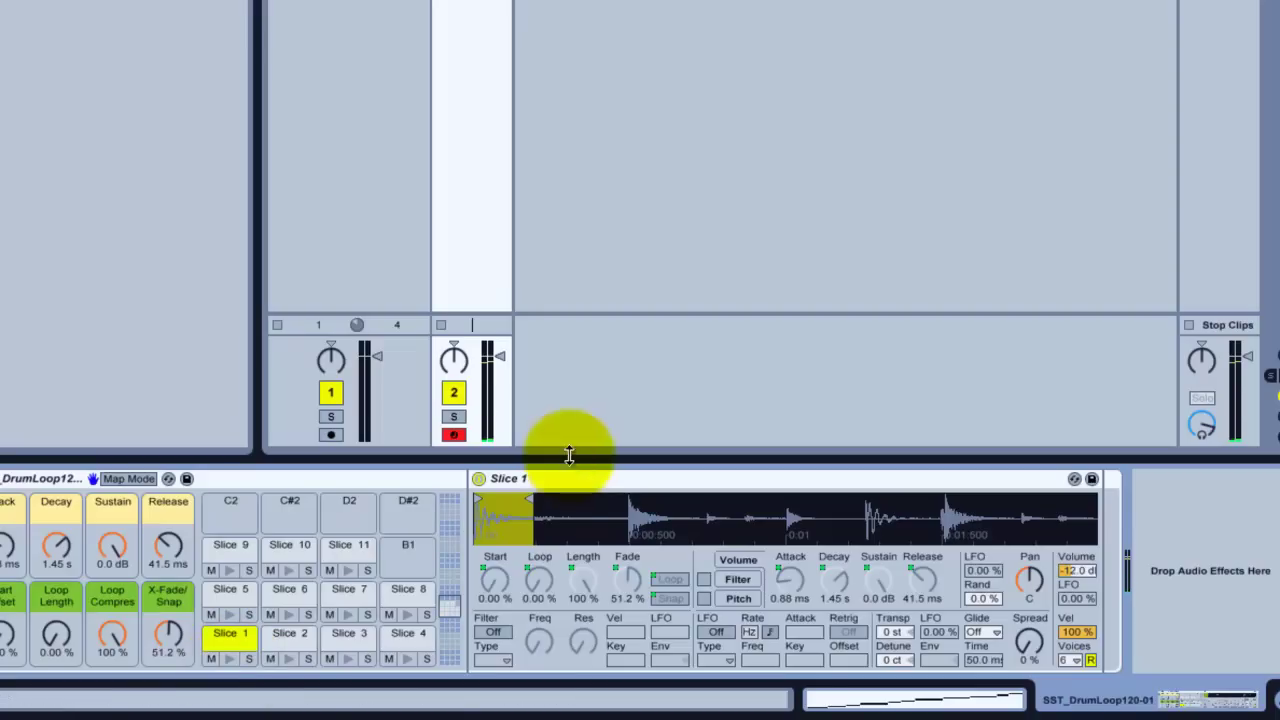
{"action": "left_click_drag", "start_coordinate": [522, 497], "coordinate": [617, 492]}
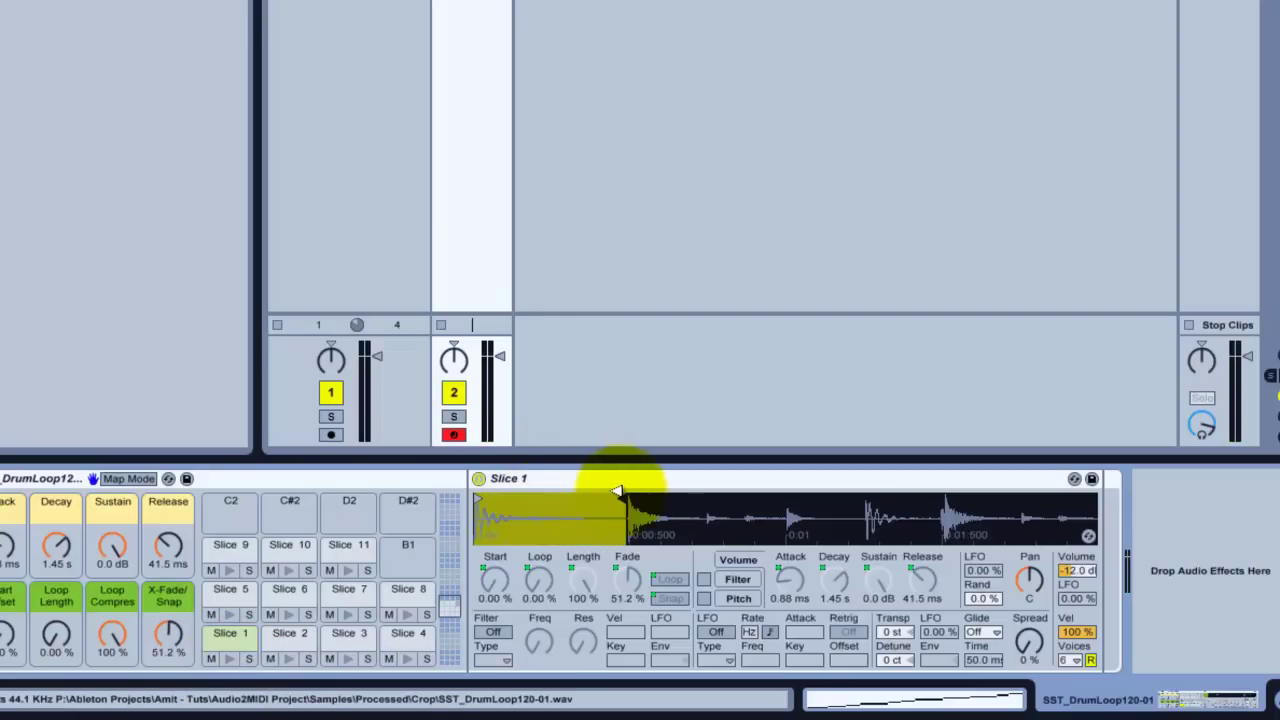
{"action": "left_click", "coordinate": [223, 659]}
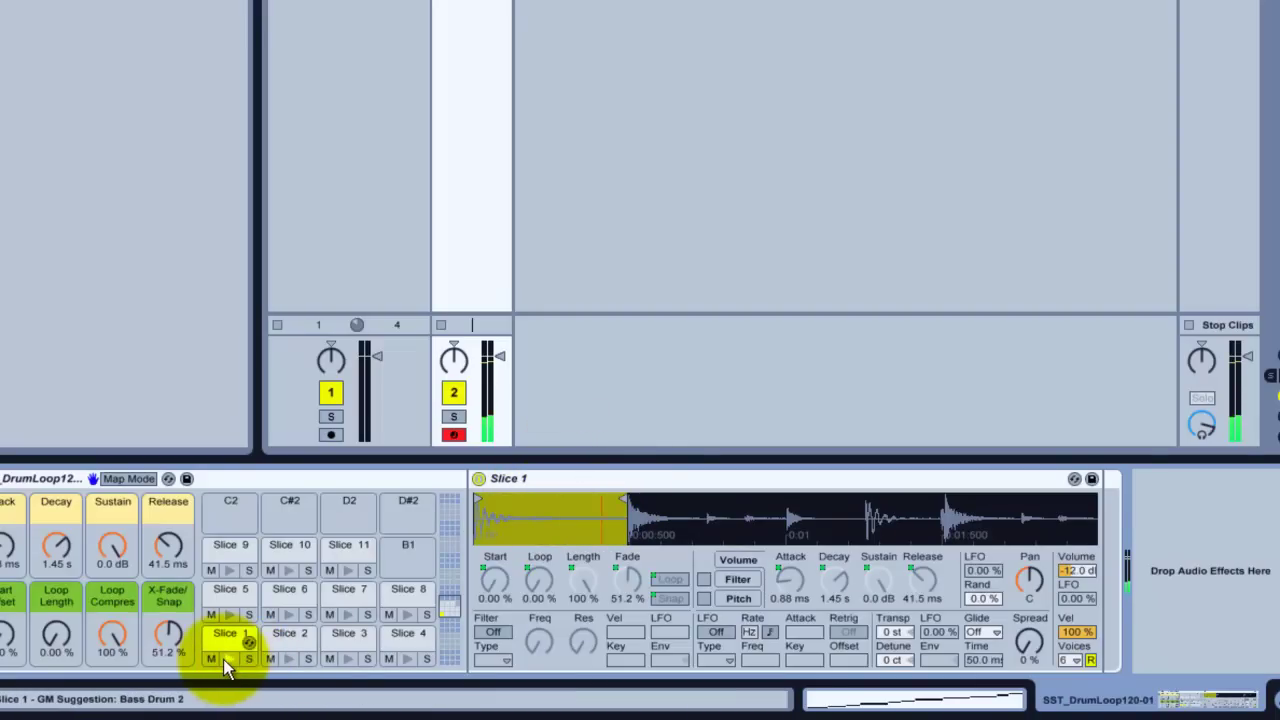
- Trim the sample end of Slice 8 slightly before the next hit and audition the slice
{"action": "left_click", "coordinate": [409, 595]}
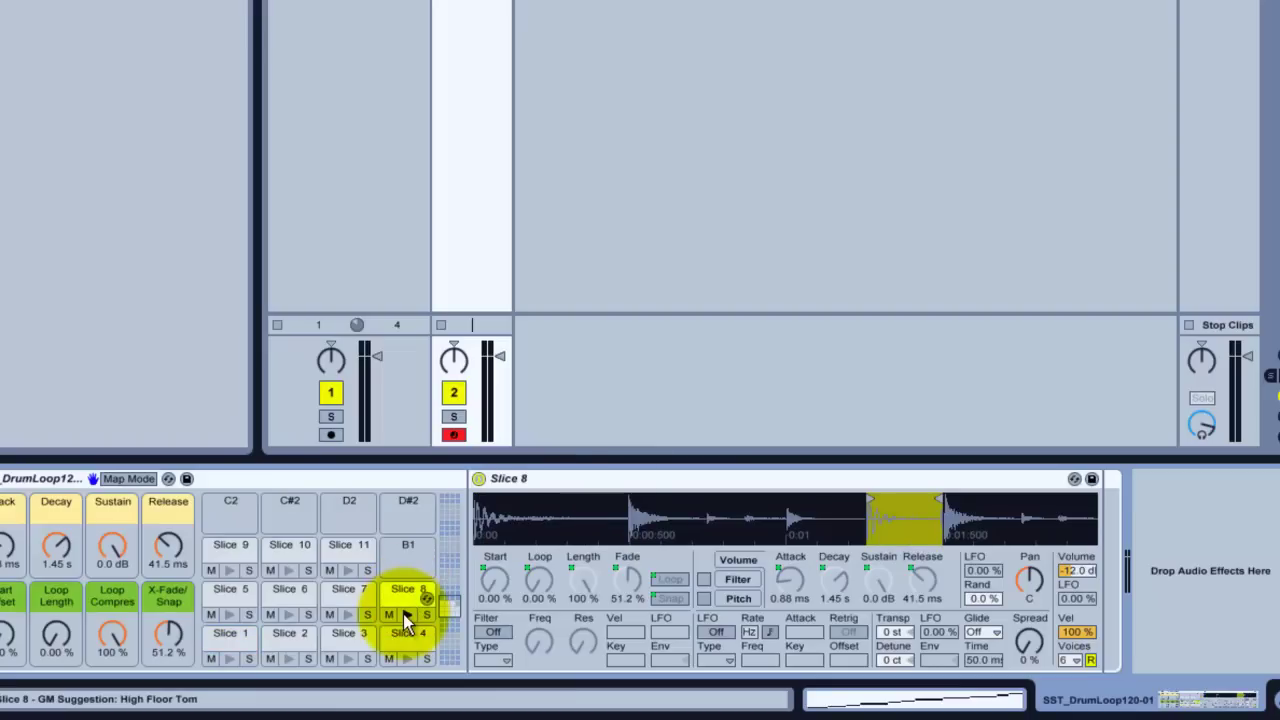
{"action": "left_click", "coordinate": [403, 614]}
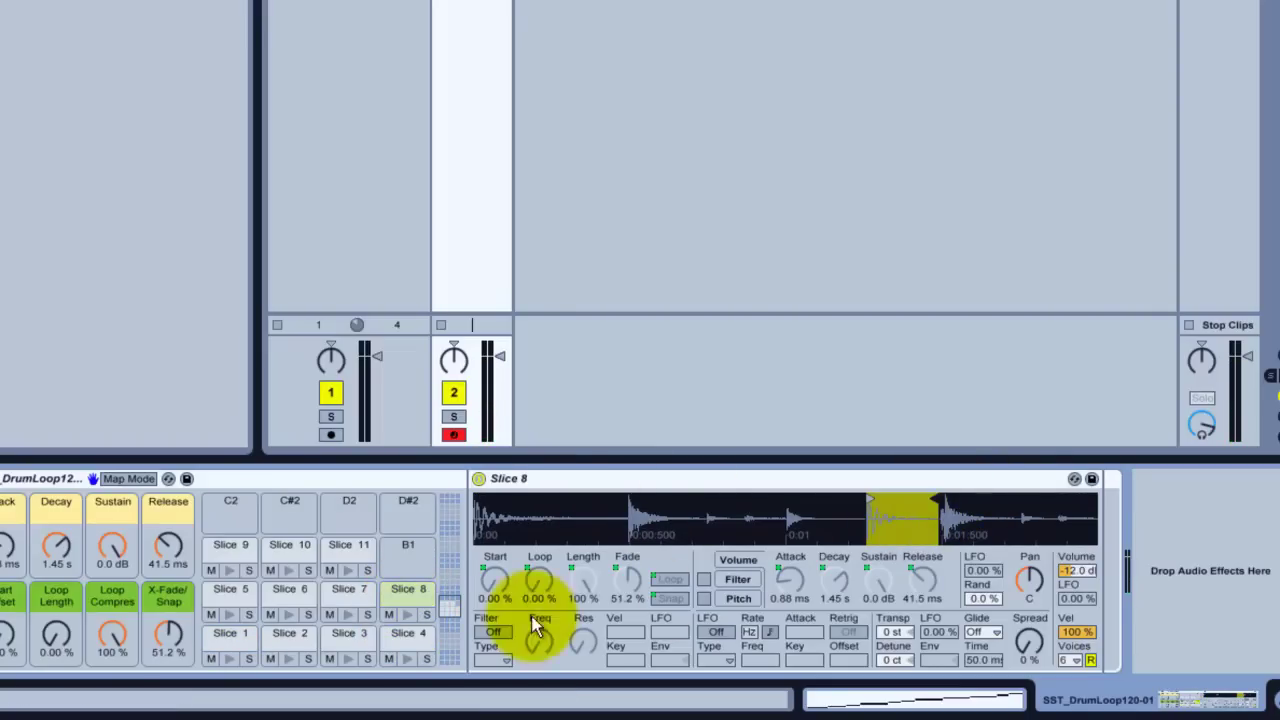
{"action": "left_click", "coordinate": [410, 613]}
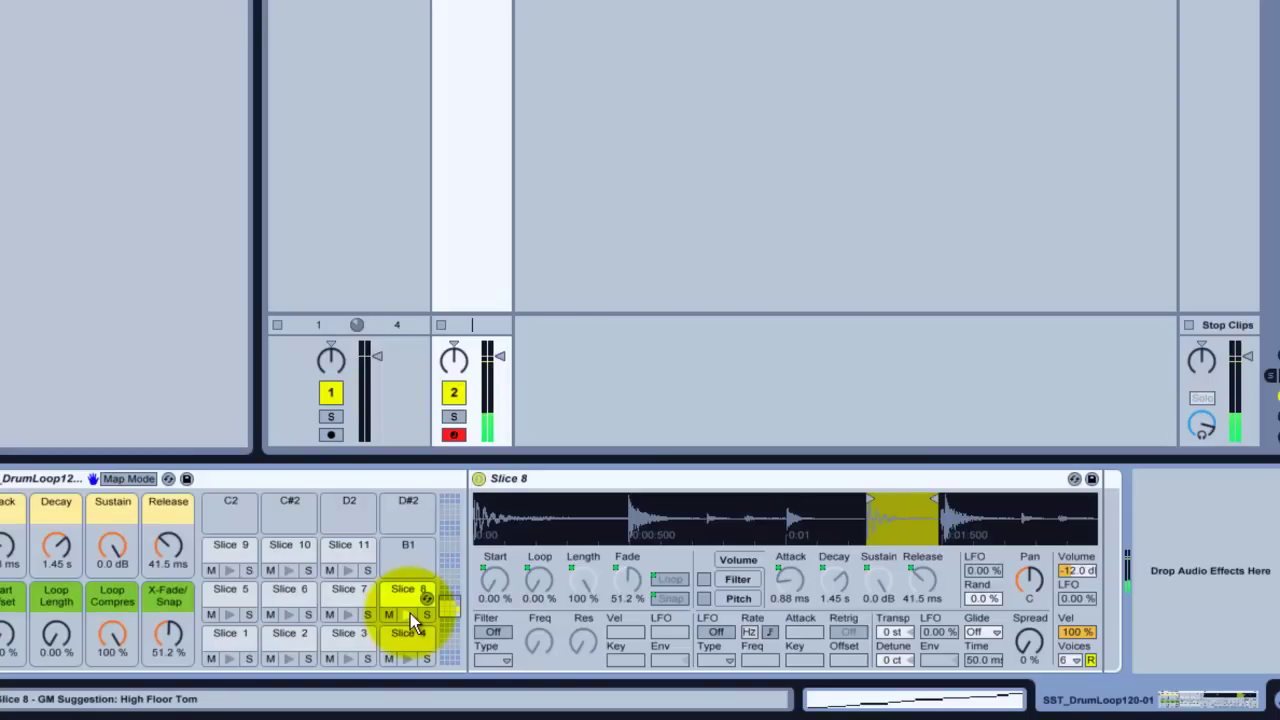
- Rename the Slice 1 pad as bd+CRASH
{"action": "right_click", "coordinate": [233, 632]}
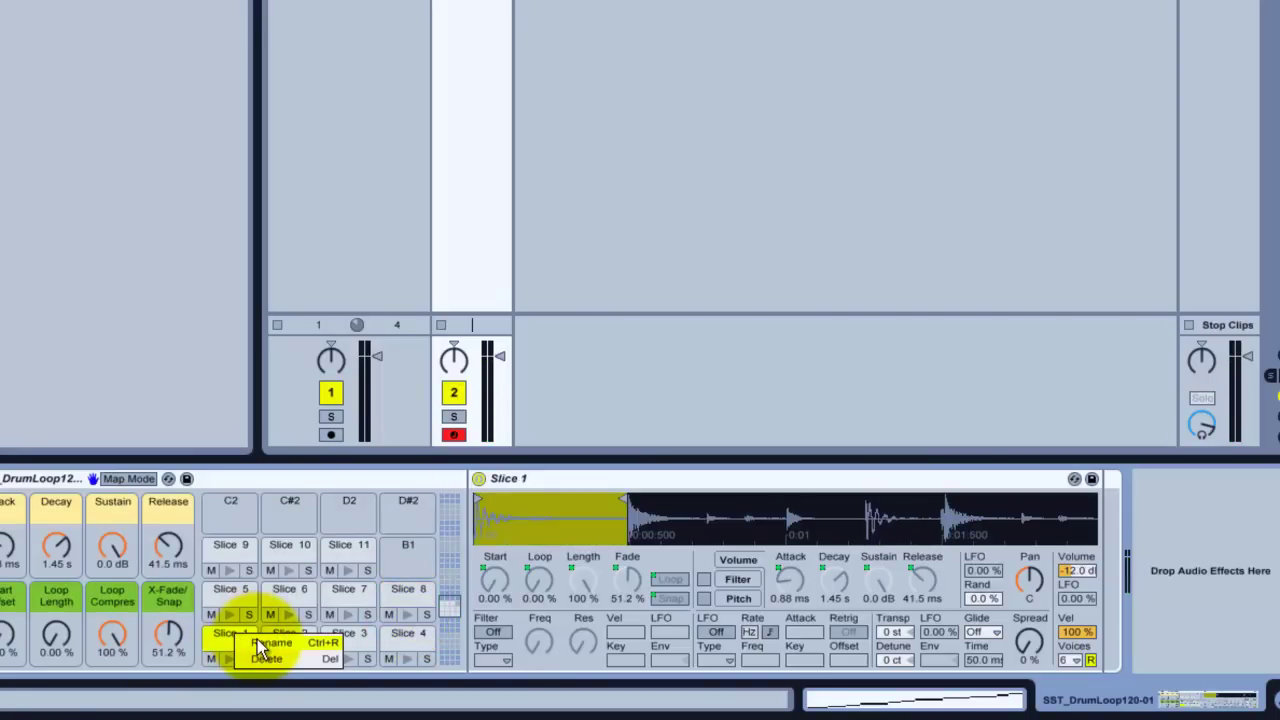
{"action": "left_click", "coordinate": [258, 643]}
{"action": "type", "text": "bd+CRASH"}
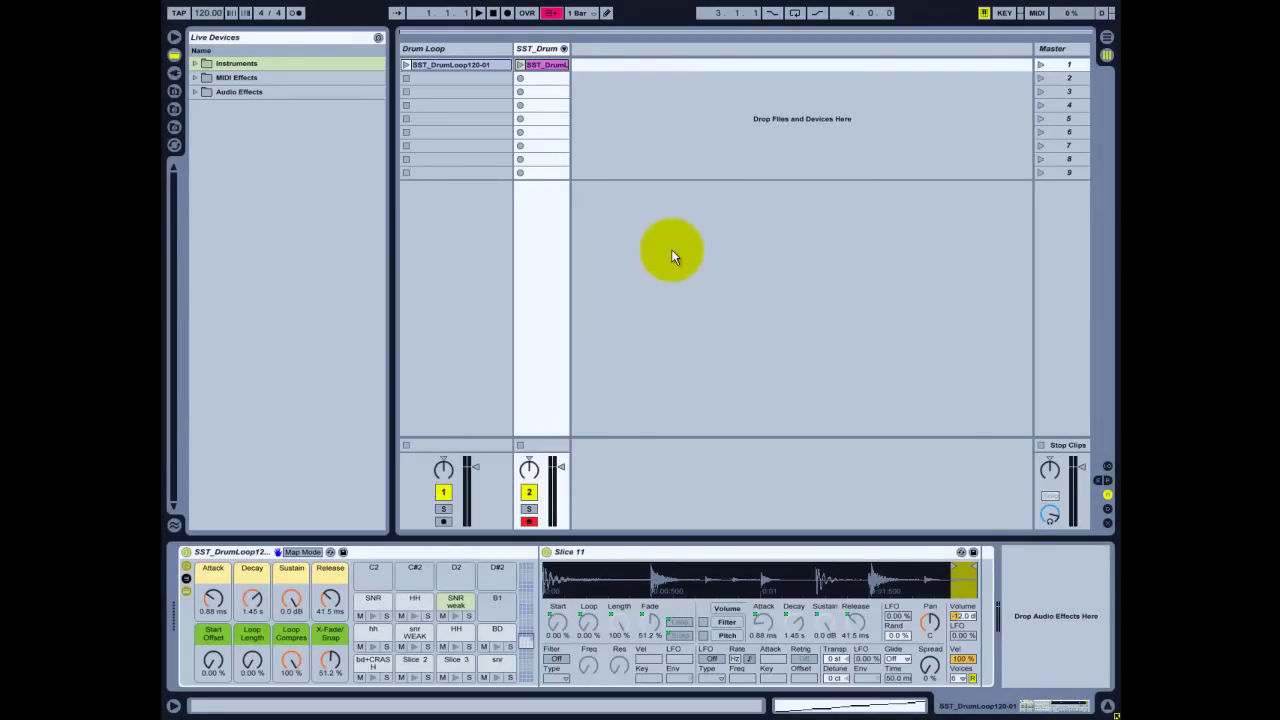
- Create and launch an empty clip in the sliced track's second slot, with BD notes at 1, 1.2.3, 1.3, 1.3.3 and 1.4.3
{"action": "double_click", "coordinate": [532, 79]}
{"action": "left_click", "coordinate": [520, 77]}
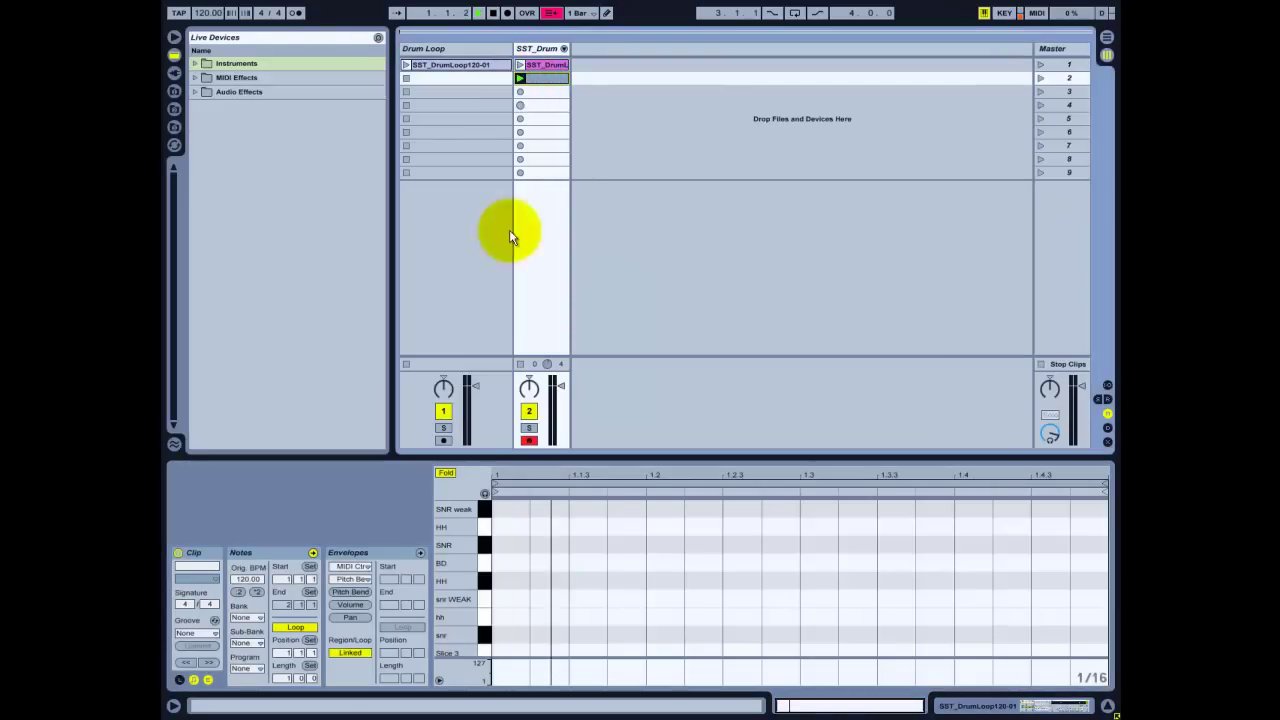
{"action": "double_click", "coordinate": [506, 563]}
{"action": "double_click", "coordinate": [742, 563]}
{"action": "double_click", "coordinate": [820, 563]}
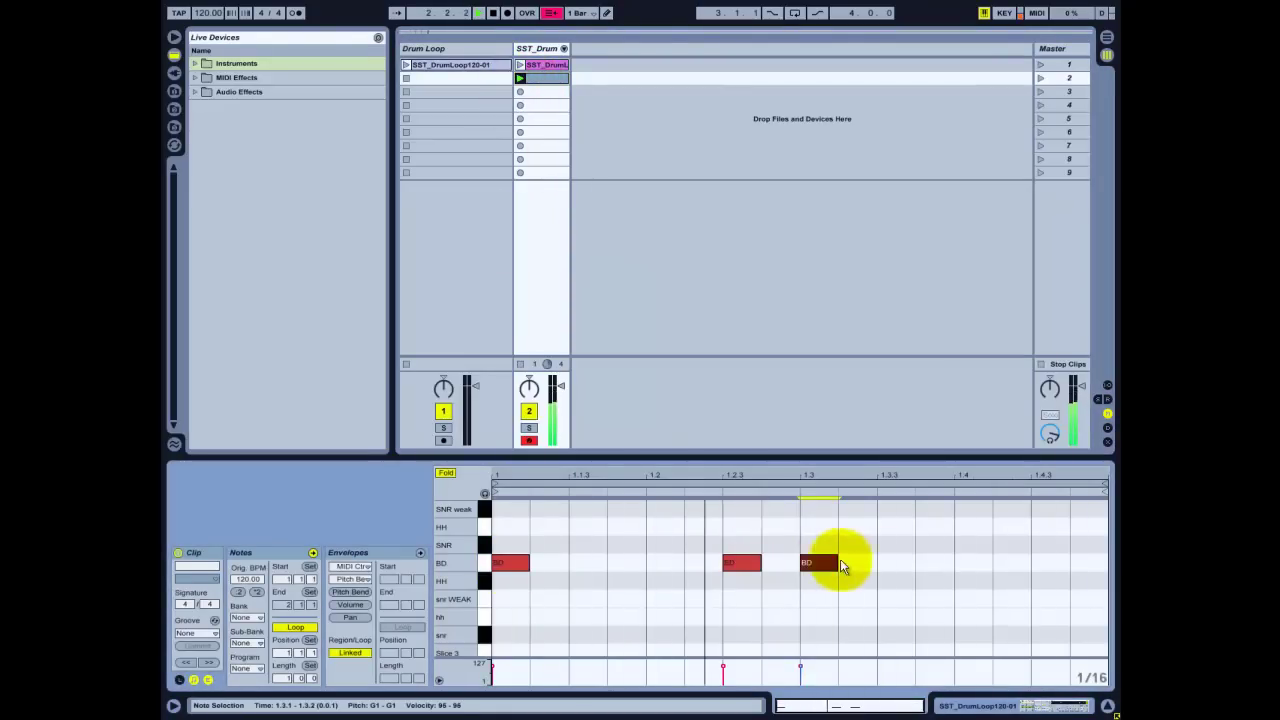
{"action": "double_click", "coordinate": [898, 563]}
{"action": "double_click", "coordinate": [1045, 563]}
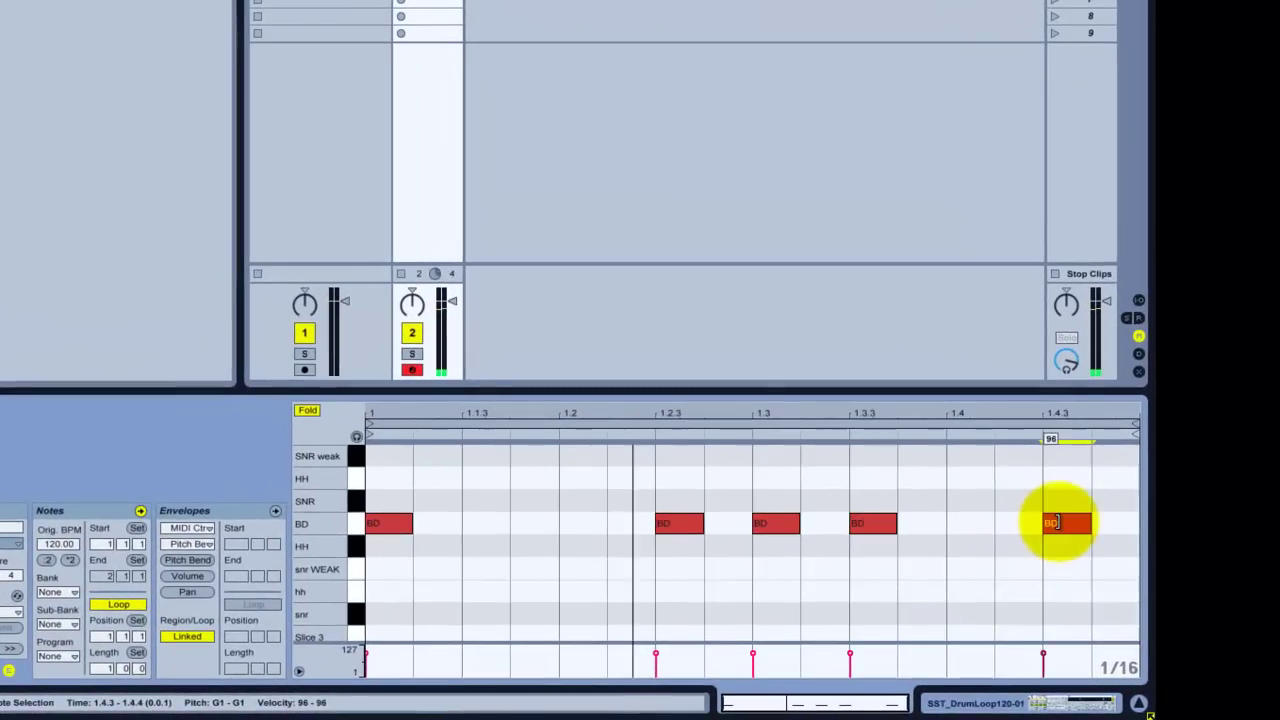
- Add SNR notes at 1.2 and 1.4 to the new drum clip
{"action": "double_click", "coordinate": [575, 501]}
{"action": "left_click", "coordinate": [964, 508]}
{"action": "double_click", "coordinate": [965, 500]}
- Add HH notes on every eighth note of the bar in the HH row just below BD
{"action": "double_click", "coordinate": [386, 547]}
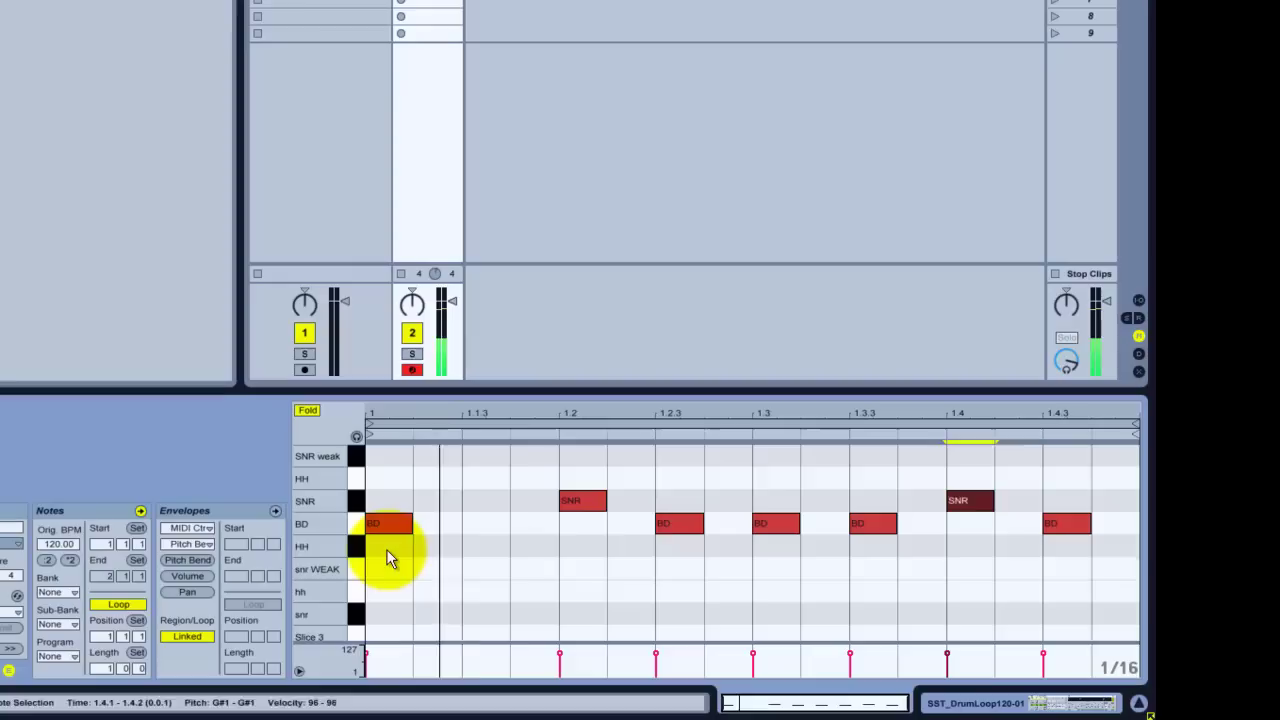
{"action": "double_click", "coordinate": [486, 547]}
{"action": "double_click", "coordinate": [583, 547]}
{"action": "double_click", "coordinate": [676, 547]}
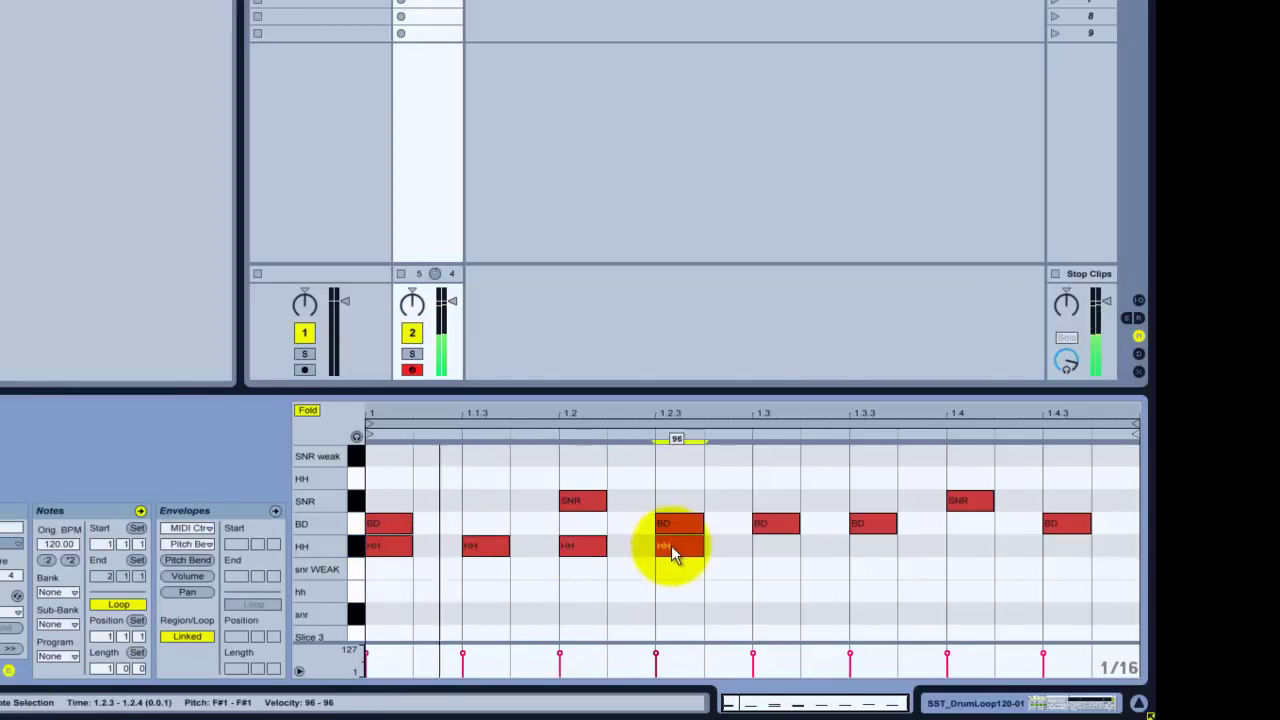
{"action": "double_click", "coordinate": [770, 547]}
{"action": "double_click", "coordinate": [880, 550]}
{"action": "double_click", "coordinate": [970, 548]}
{"action": "double_click", "coordinate": [1066, 546]}
- Lengthen both SNR notes to one full beat, add a SNR weak note at 1.4.4, and stop the clip
{"action": "left_click_drag", "start_coordinate": [572, 472], "coordinate": [1136, 500]}
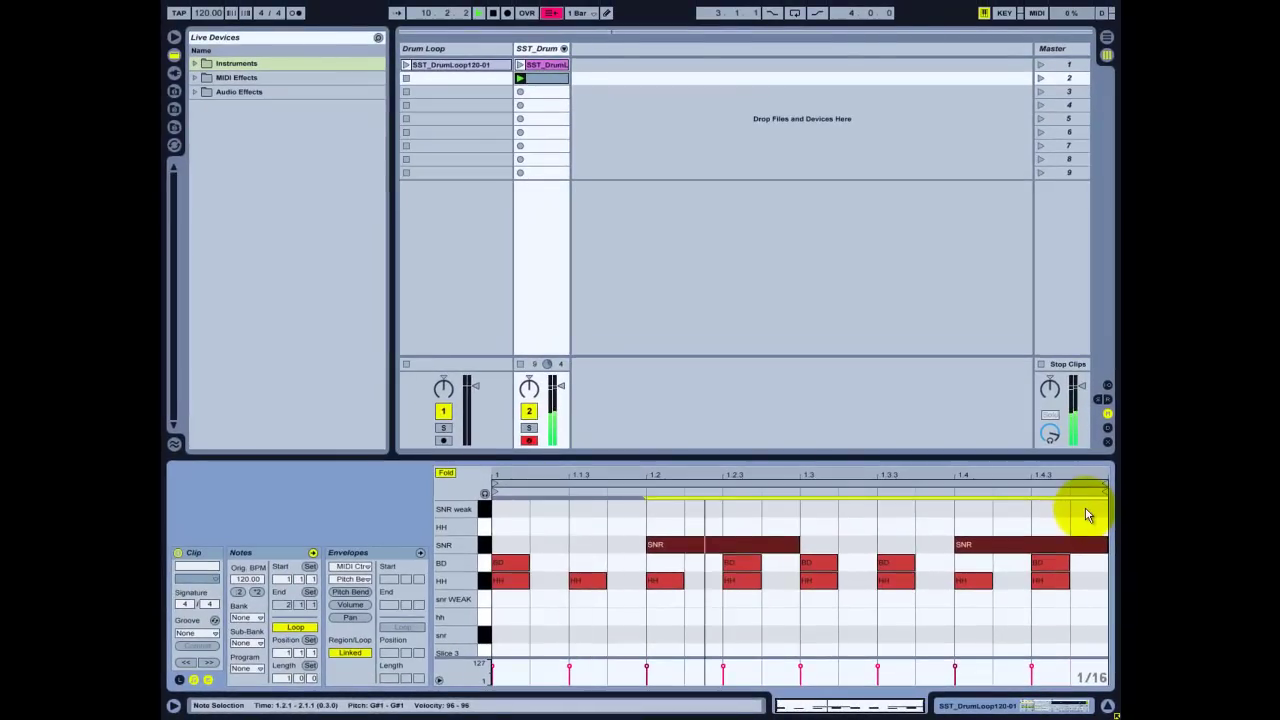
{"action": "left_click", "coordinate": [1109, 455]}
{"action": "double_click", "coordinate": [1085, 508]}
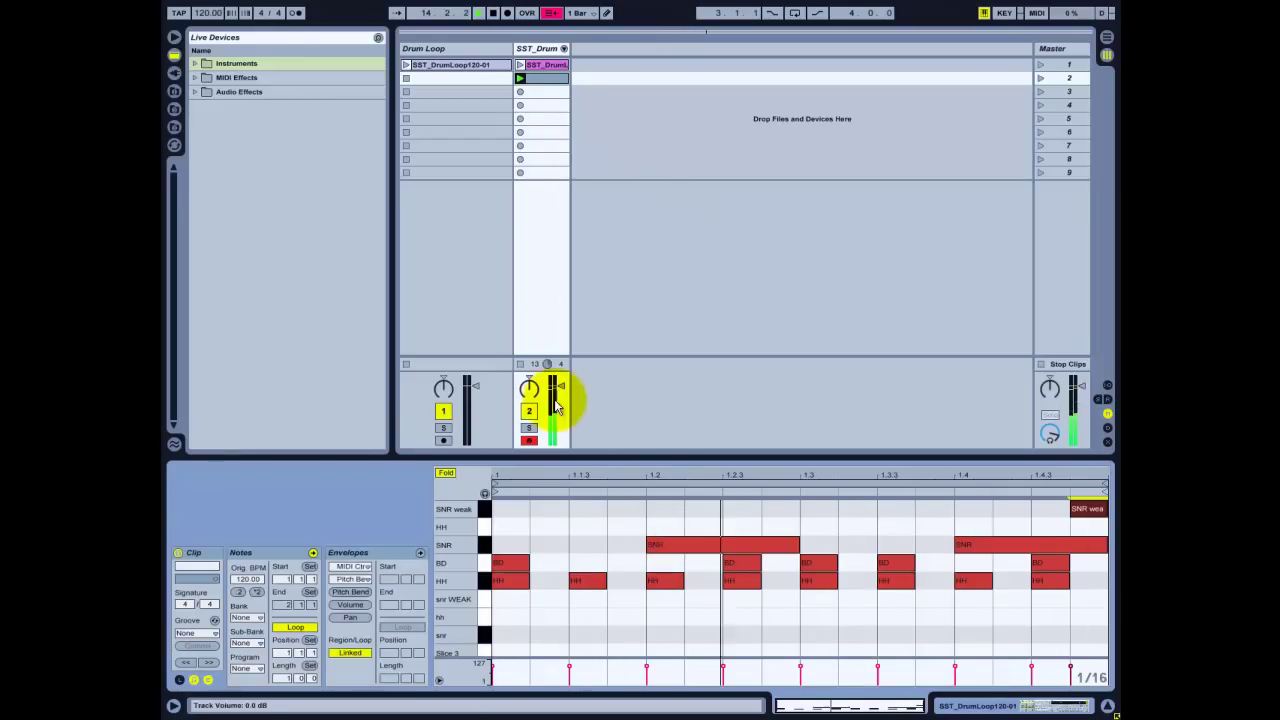
{"action": "left_click", "coordinate": [521, 364]}
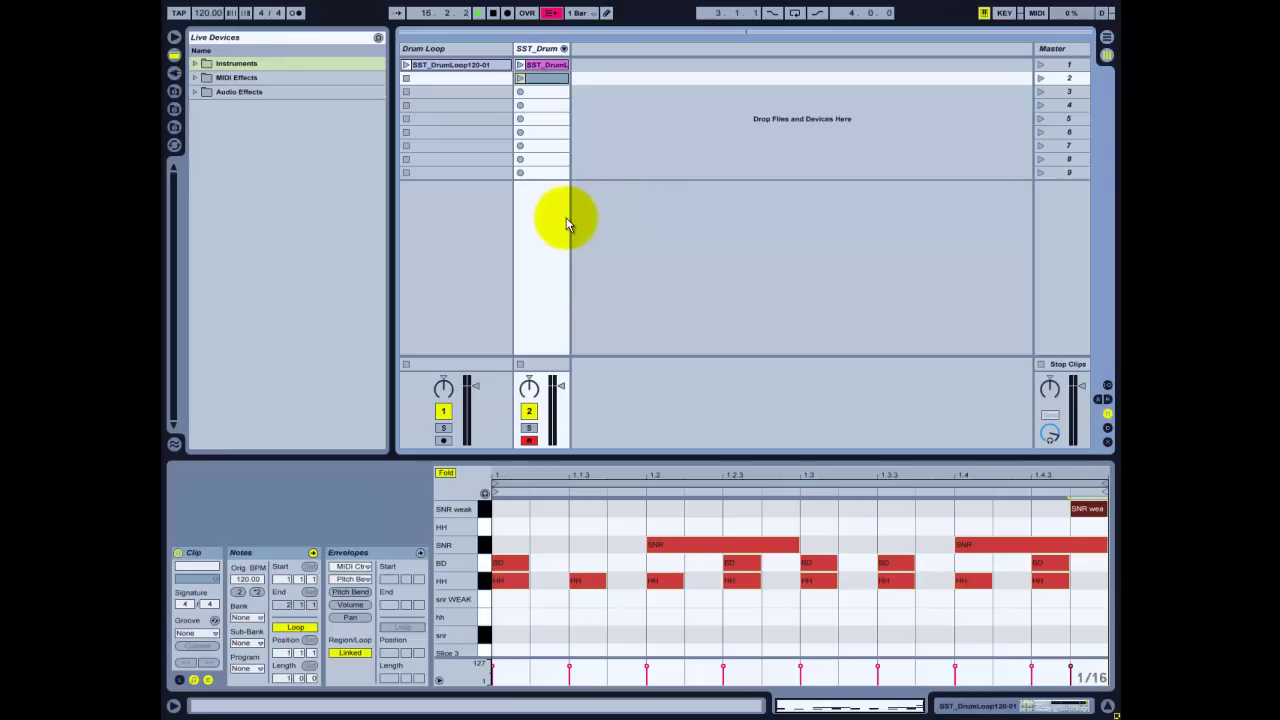
- Load the MP3 numbered 05 from the P:\MP3s folder onto a new audio track and launch it
{"action": "left_click", "coordinate": [176, 111]}
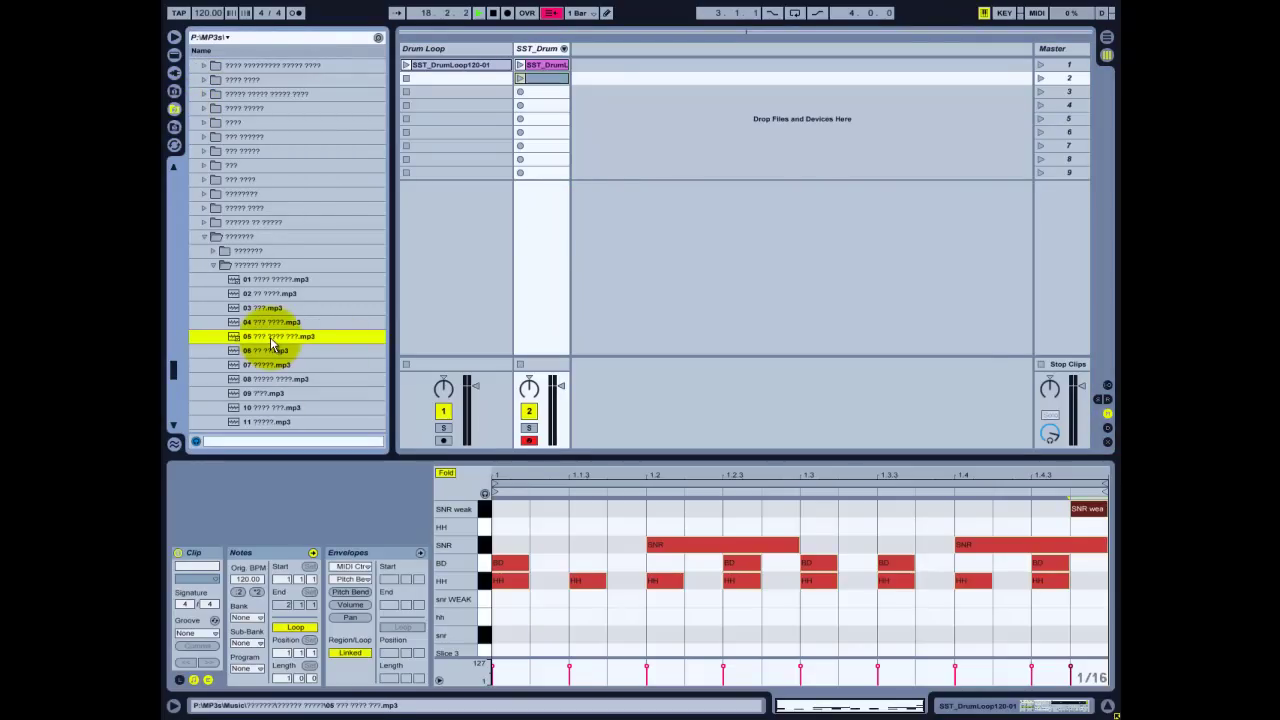
{"action": "left_click_drag", "start_coordinate": [272, 343], "coordinate": [622, 65]}
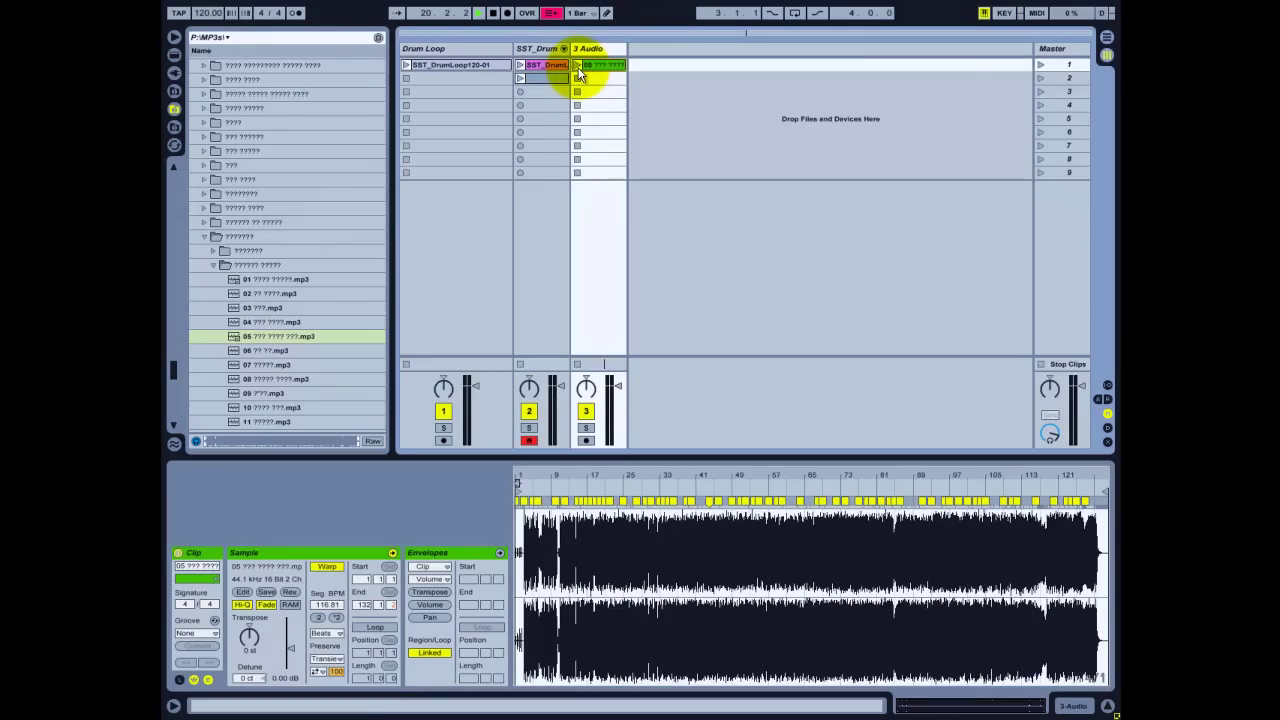
{"action": "left_click", "coordinate": [578, 68]}
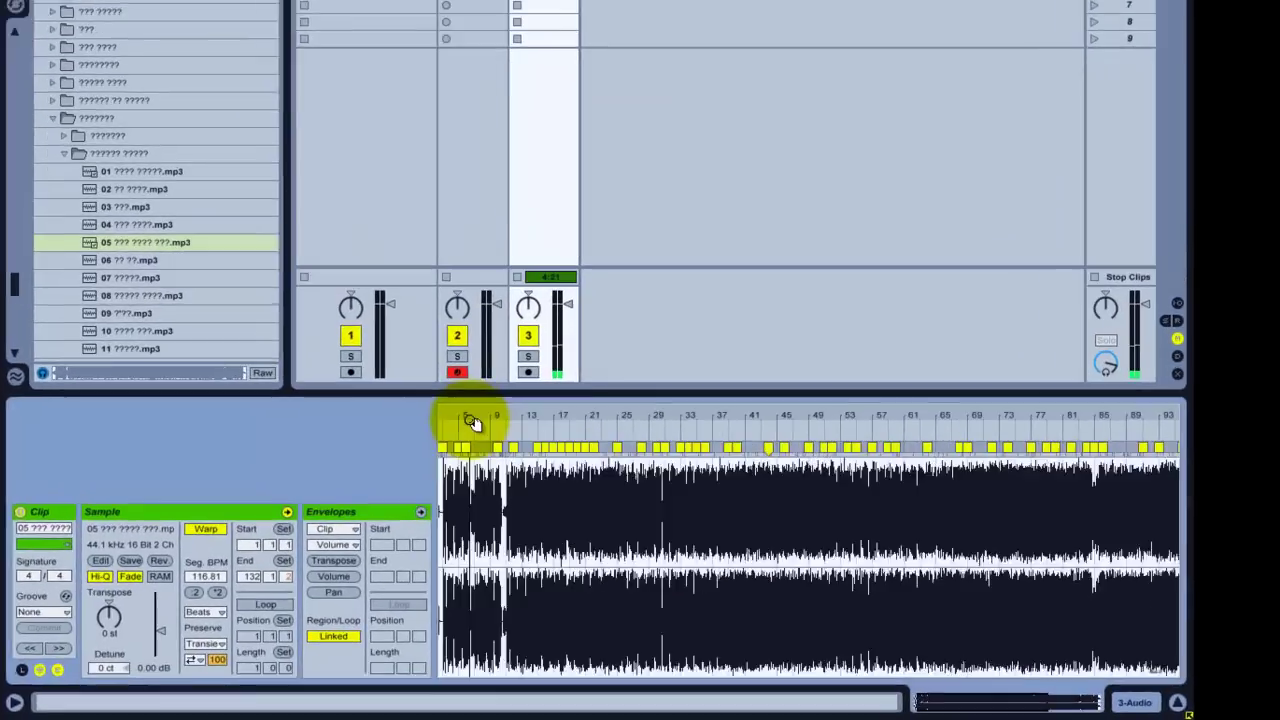
- Stop playback and duplicate the song clip into the slot below it on the 3 Audio track
{"action": "left_click_drag", "start_coordinate": [535, 474], "coordinate": [543, 477]}
{"action": "left_click_drag", "start_coordinate": [362, 318], "coordinate": [374, 330]}
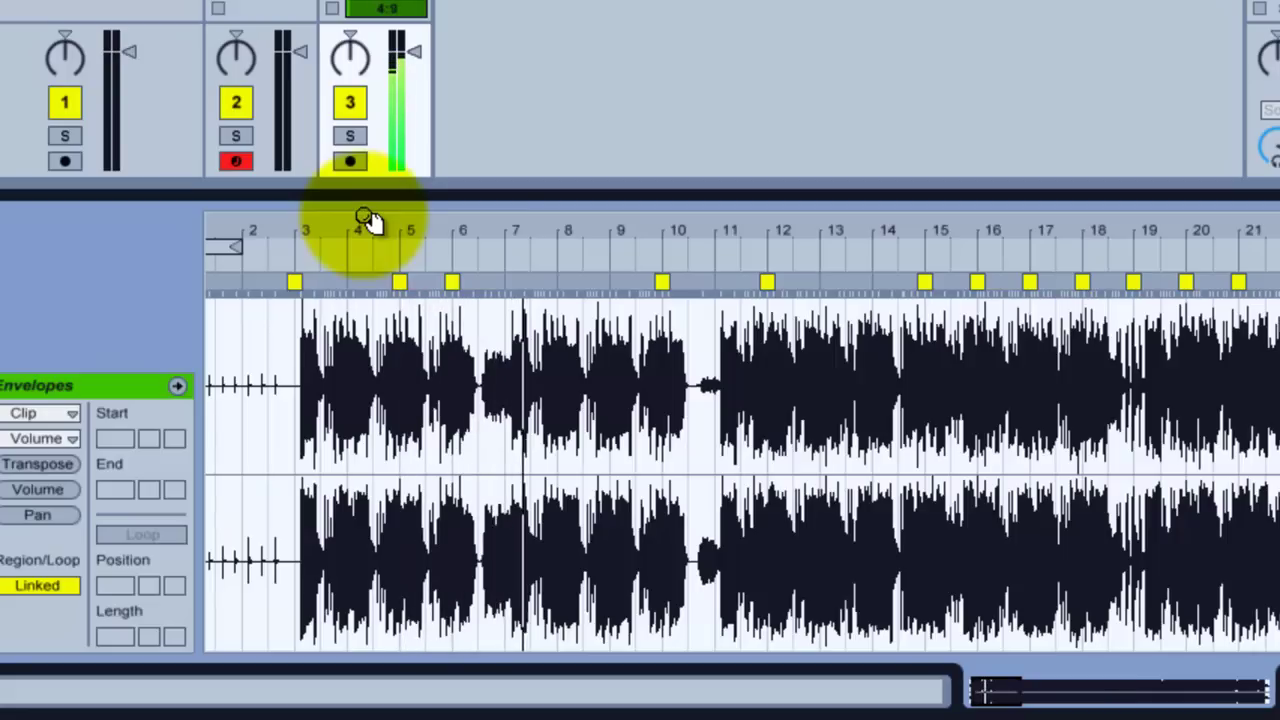
{"action": "key", "text": "space"}
{"action": "left_click_drag", "start_coordinate": [306, 230], "coordinate": [349, 277]}
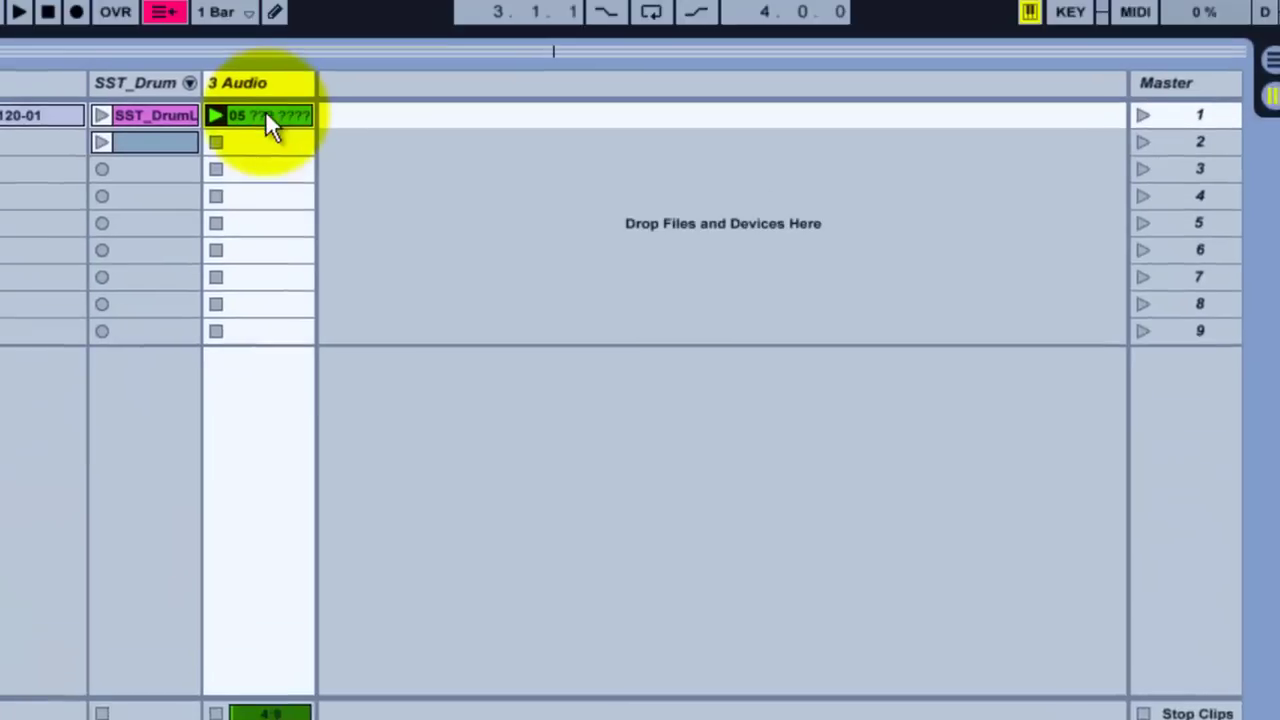
{"action": "left_click_drag", "start_coordinate": [266, 123], "coordinate": [258, 160]}
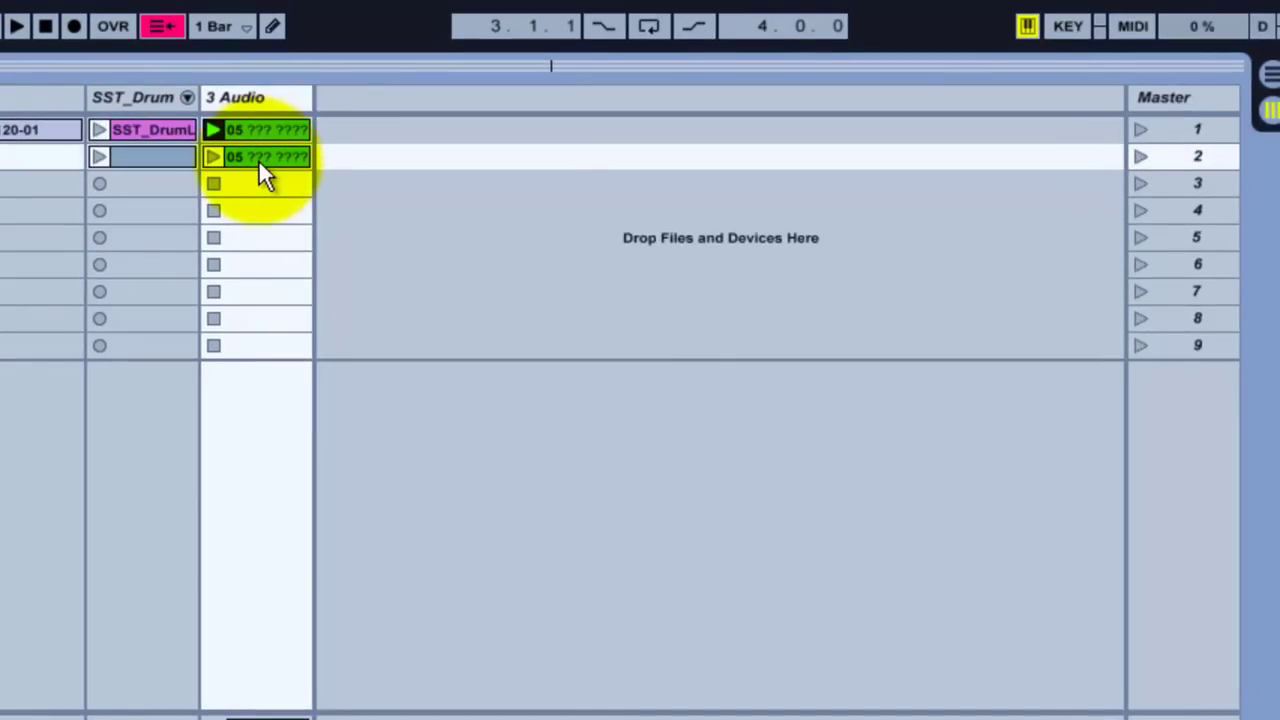
- Rename the duplicated song clip as loop
{"action": "right_click", "coordinate": [255, 159]}
{"action": "left_click", "coordinate": [357, 279]}
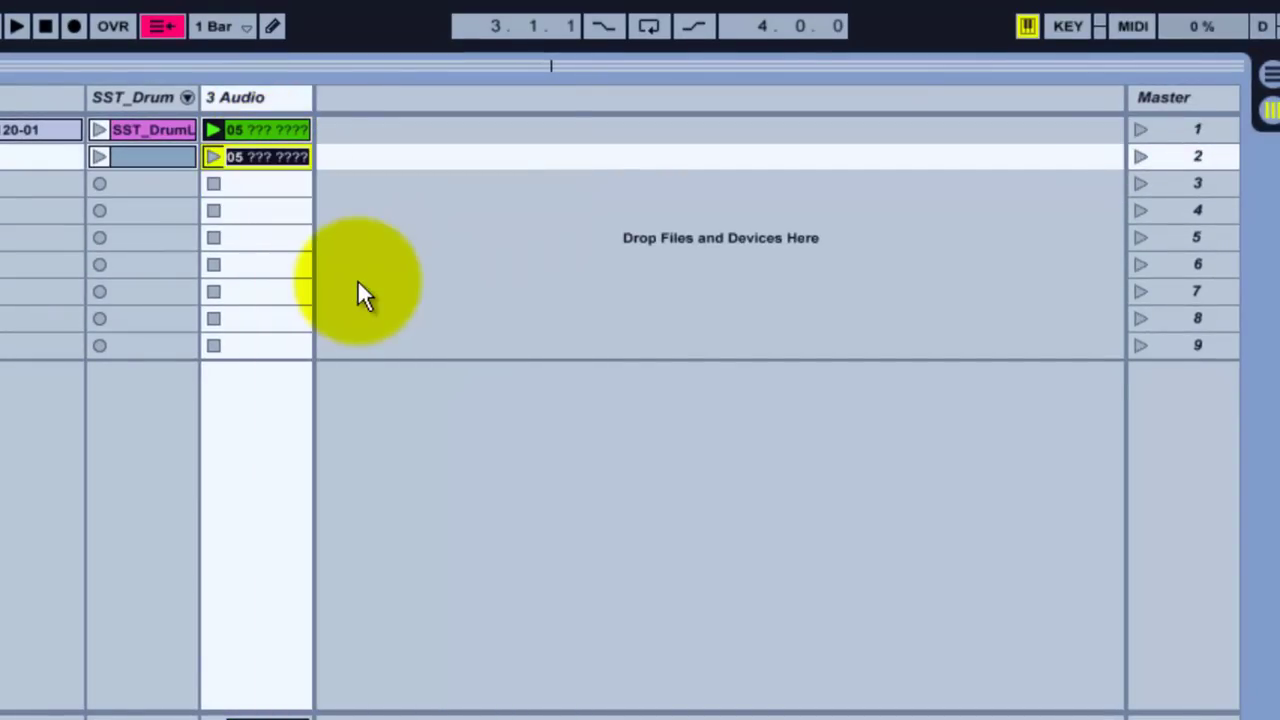
{"action": "type", "text": ";pp"}
{"action": "key", "text": "BackSpace"}
{"action": "key", "text": "BackSpace"}
{"action": "key", "text": "BackSpace"}
{"action": "type", "text": "loop"}
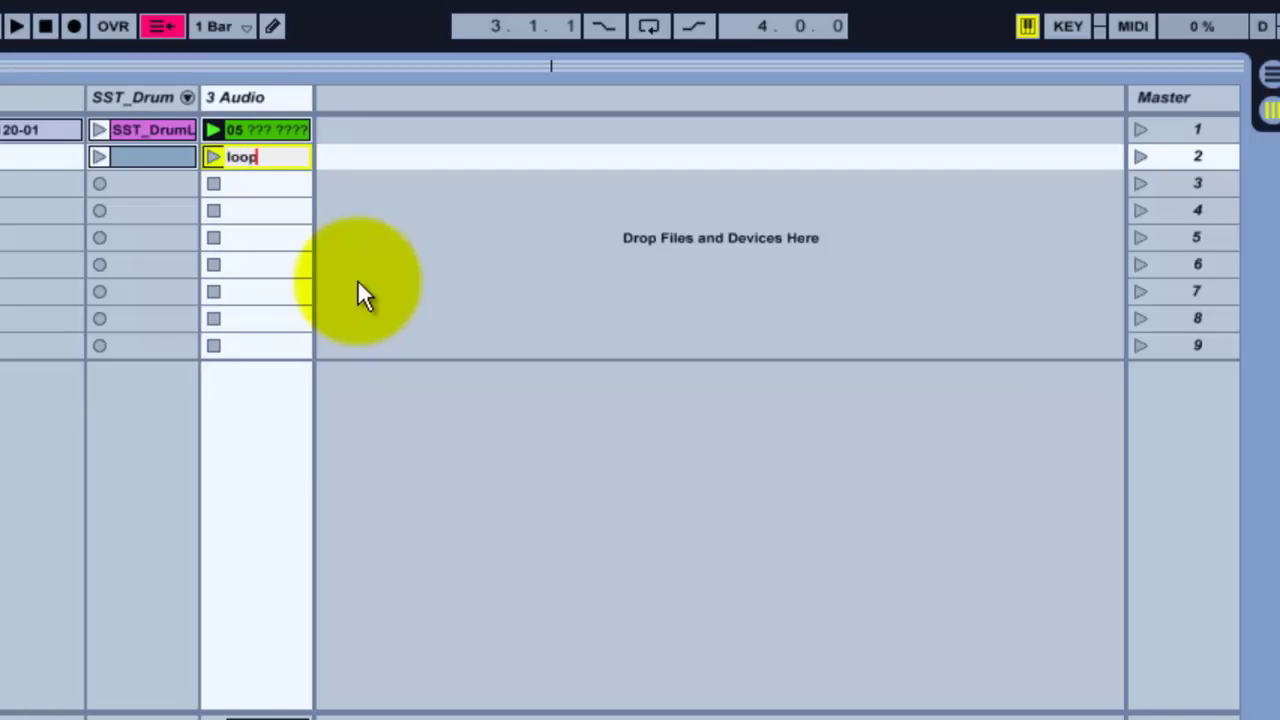
{"action": "key", "text": "Return"}
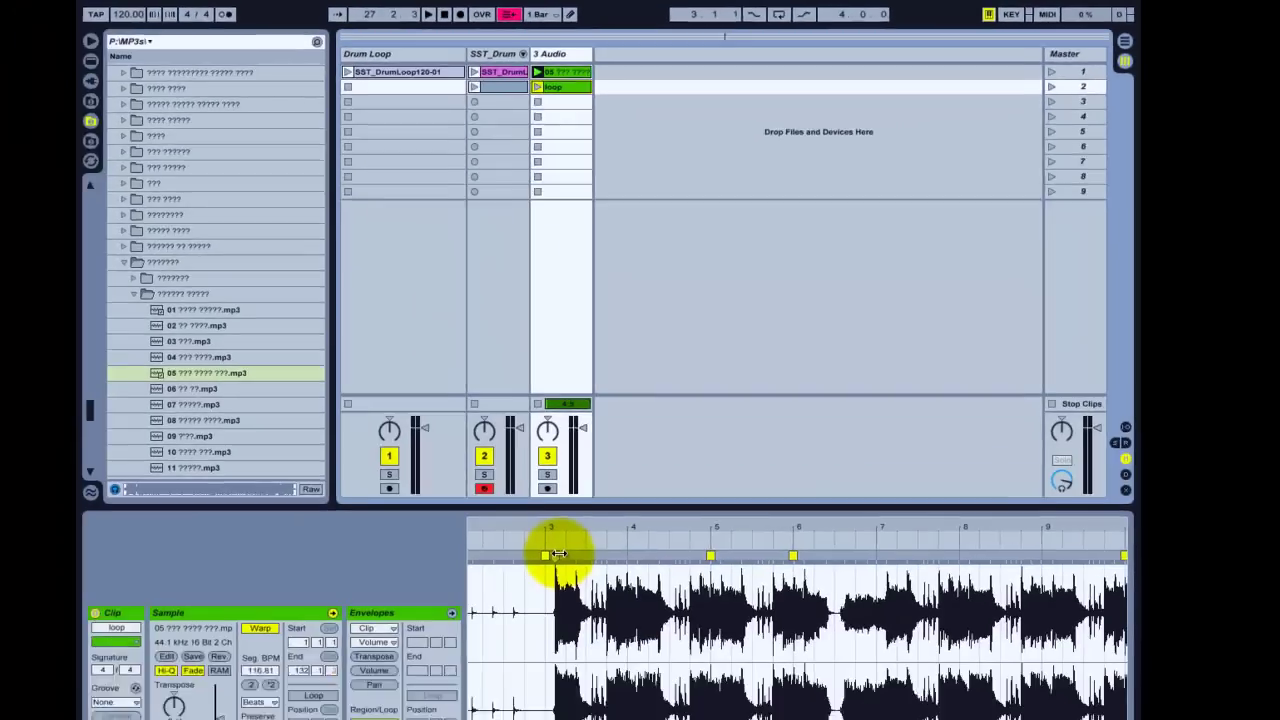
- Set 1.1.1 at the song's first downbeat near bar 3 and loop the four bars from 1.1.1 to 5.1.1
{"action": "right_click", "coordinate": [558, 553]}
{"action": "left_click", "coordinate": [596, 353]}
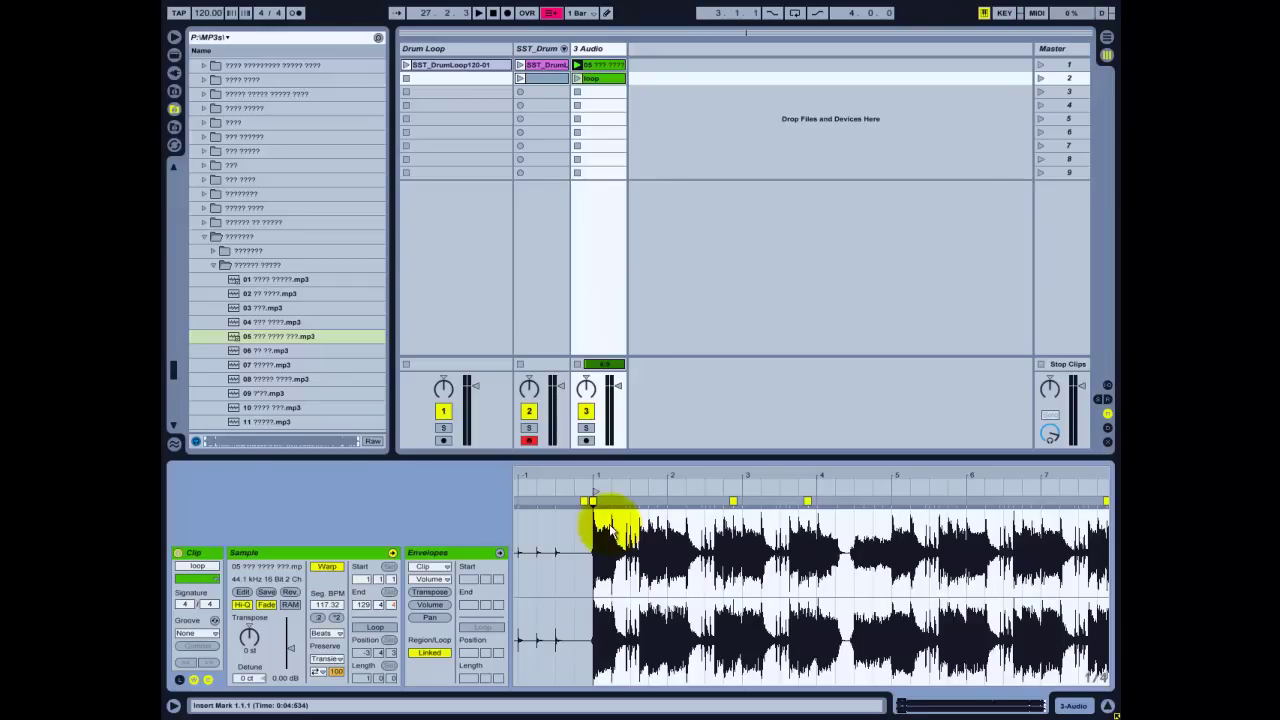
{"action": "left_click_drag", "start_coordinate": [592, 522], "coordinate": [893, 512]}
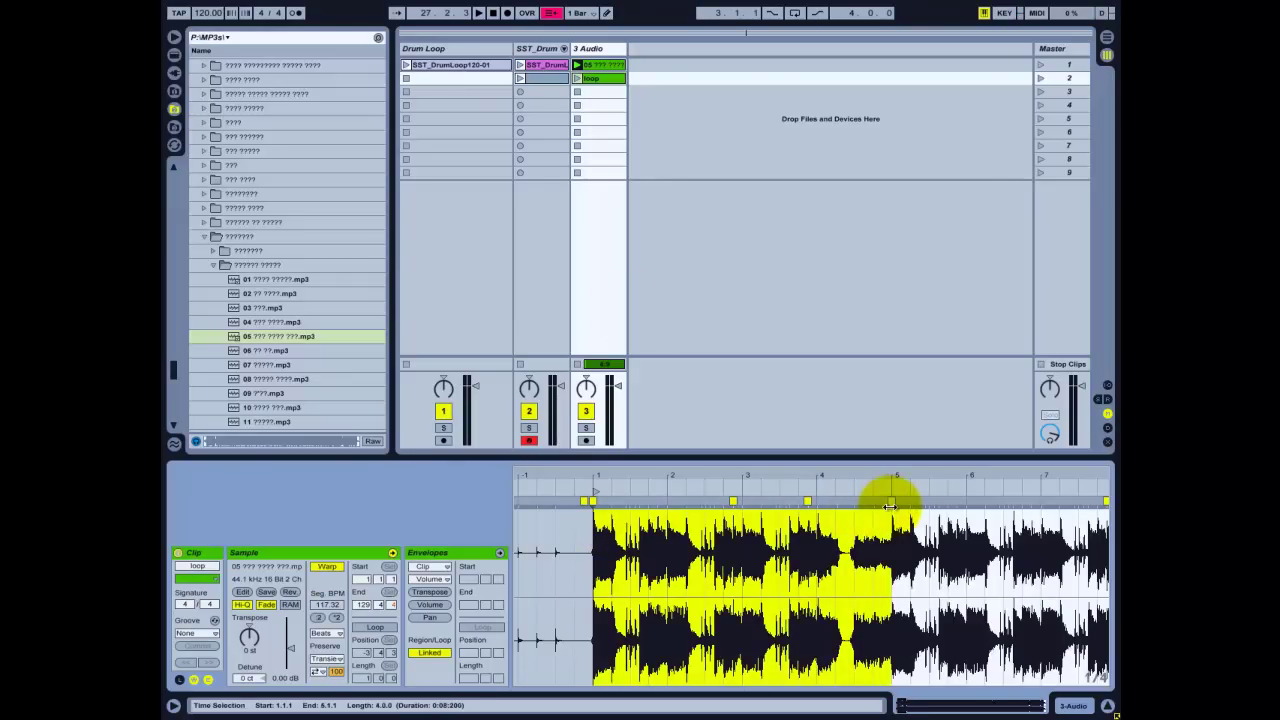
{"action": "left_click", "coordinate": [375, 628]}
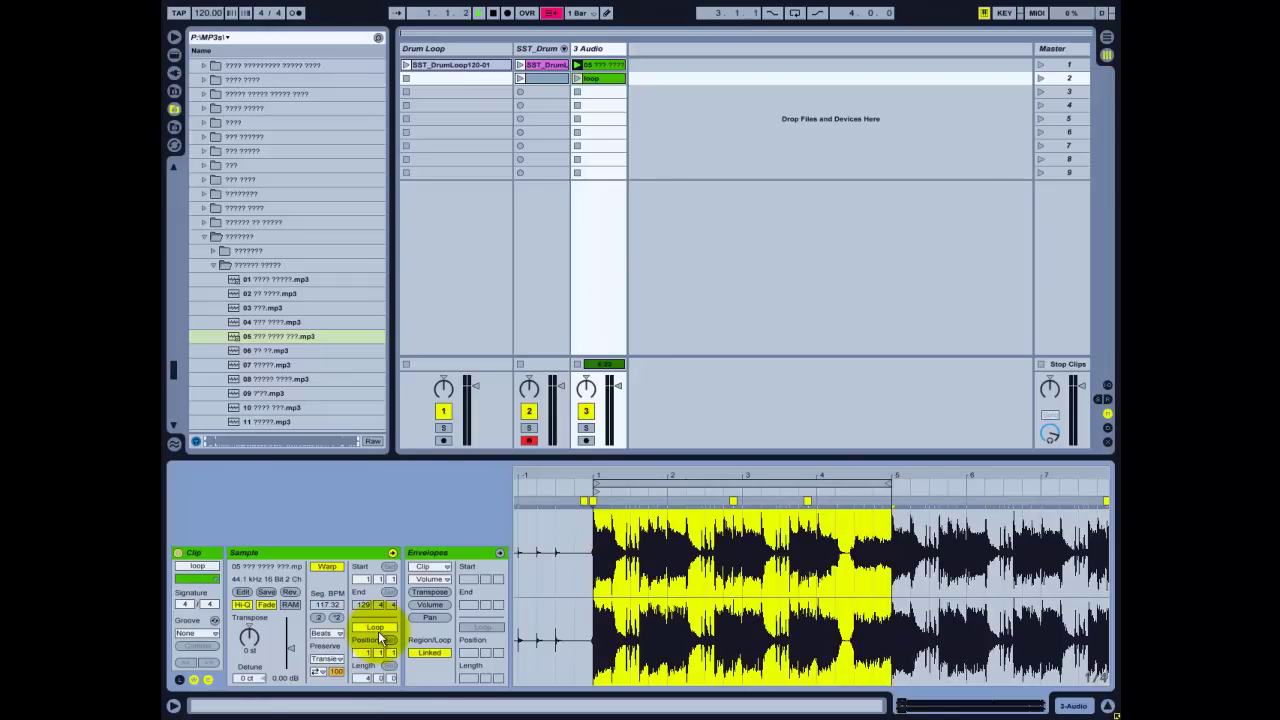
- Audition the audio loop clip, then crop its sample to the selected four bars
{"action": "left_click", "coordinate": [577, 78]}
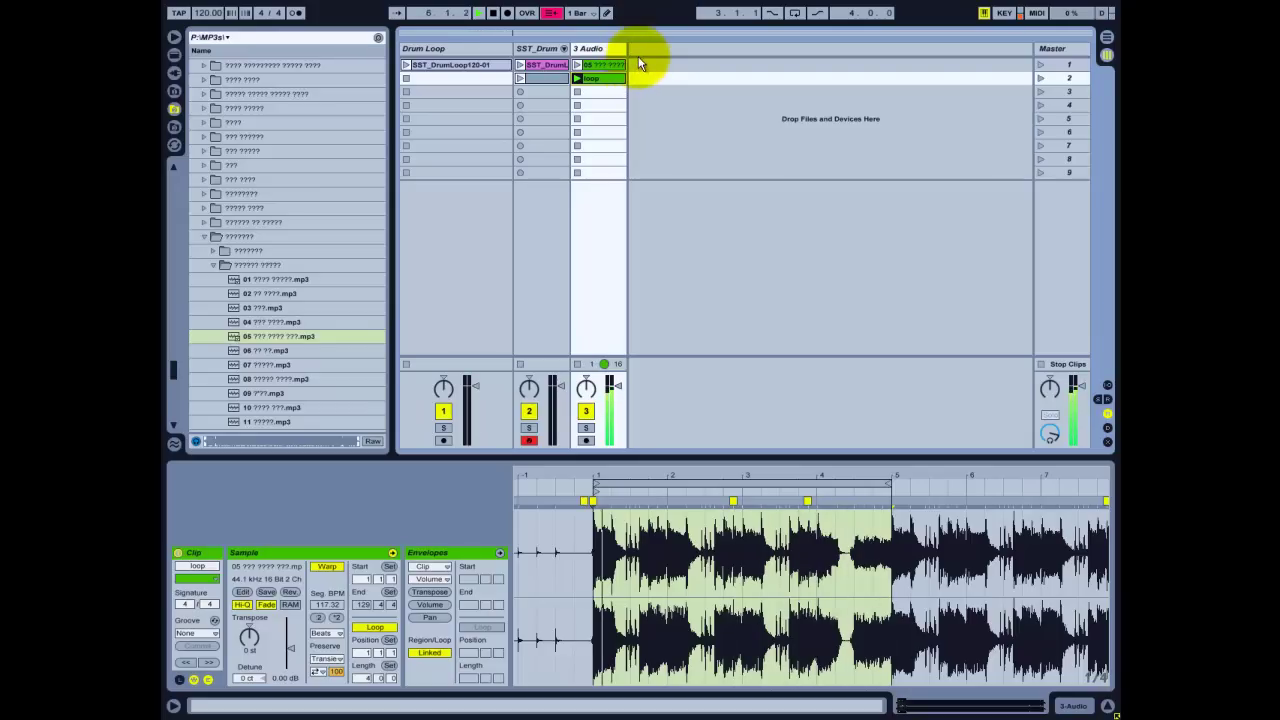
{"action": "left_click", "coordinate": [578, 364]}
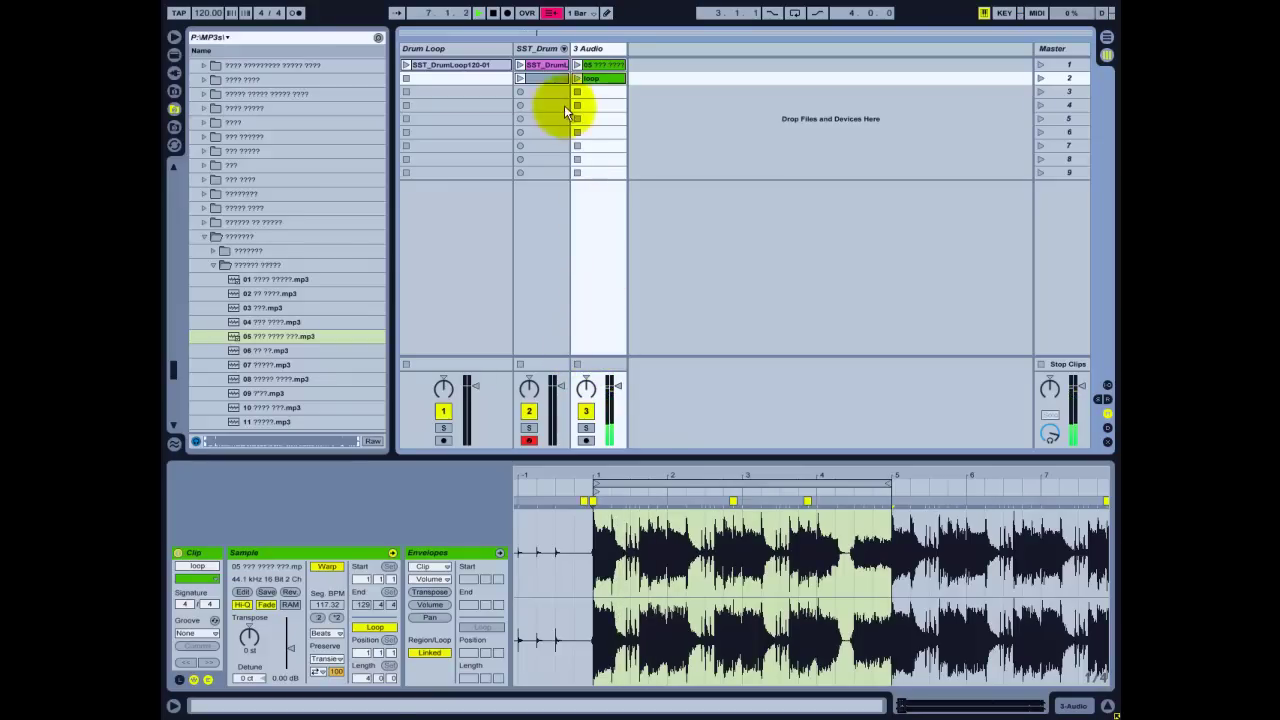
{"action": "right_click", "coordinate": [690, 590]}
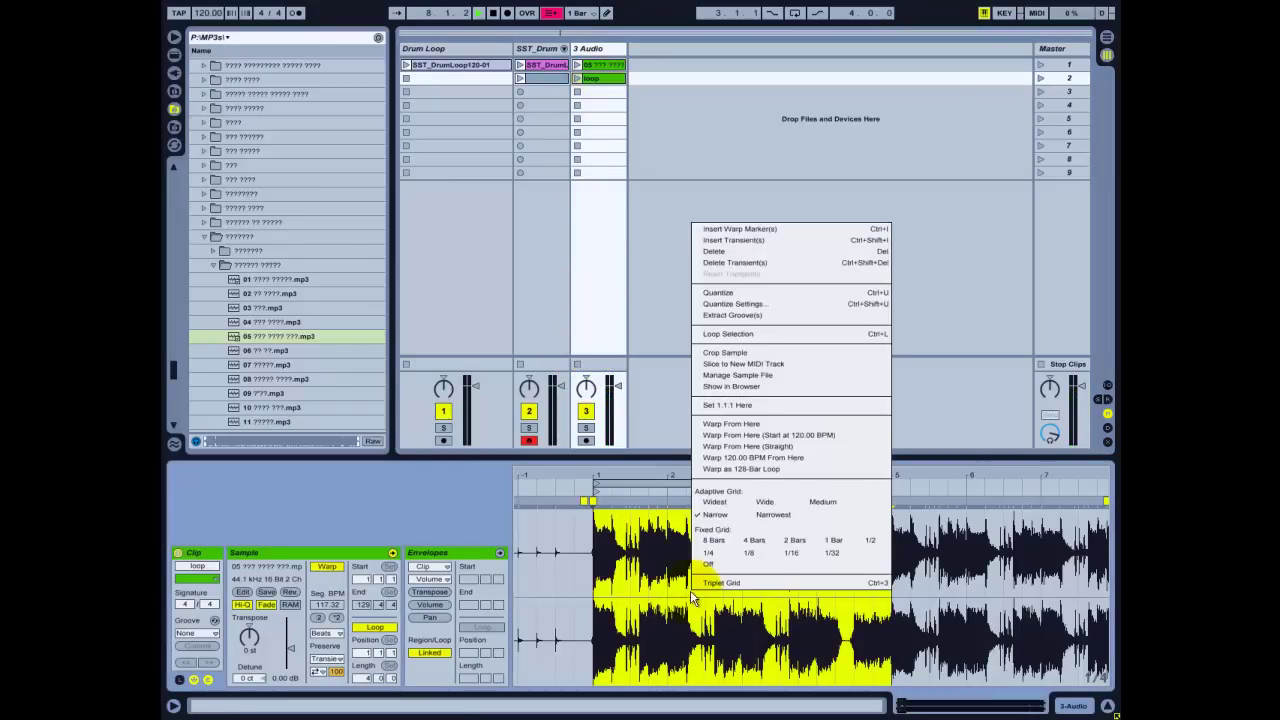
{"action": "left_click", "coordinate": [742, 354]}
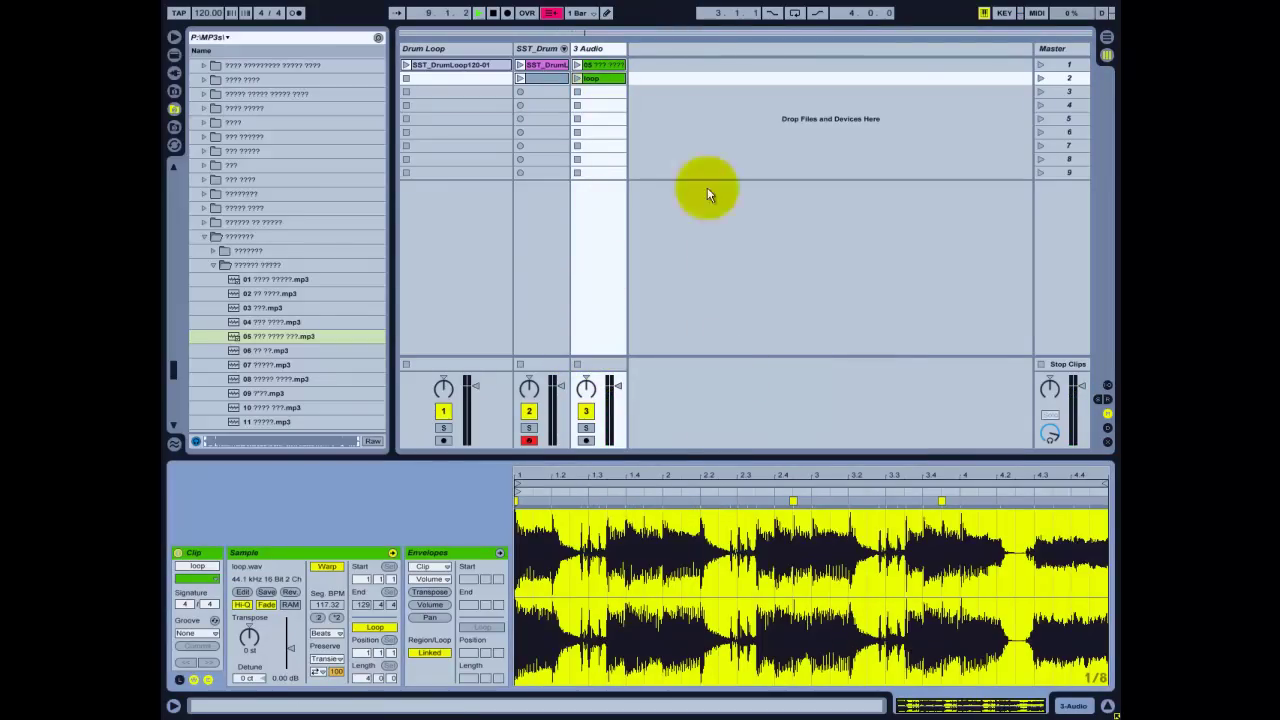
- Slice the cropped loop clip to a new MIDI track, one slice per transient, with the Built-in slicing preset
{"action": "left_click", "coordinate": [602, 91]}
{"action": "right_click", "coordinate": [600, 79]}
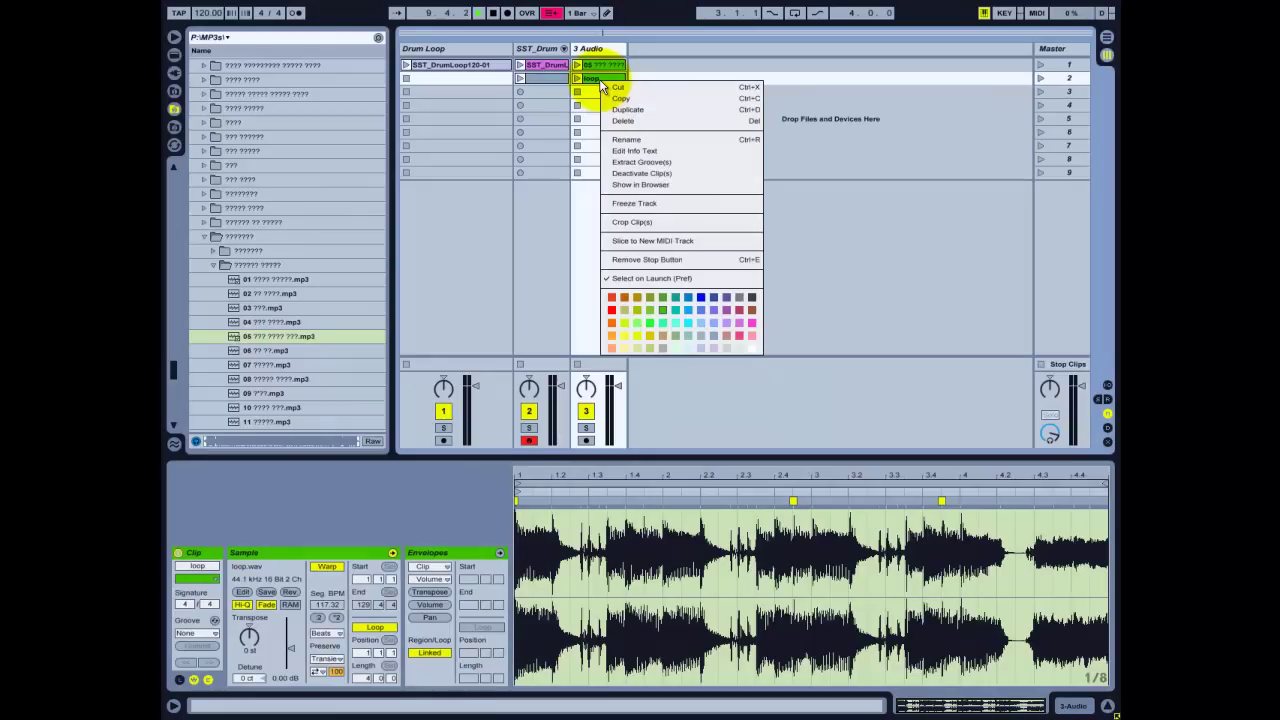
{"action": "left_click", "coordinate": [650, 241]}
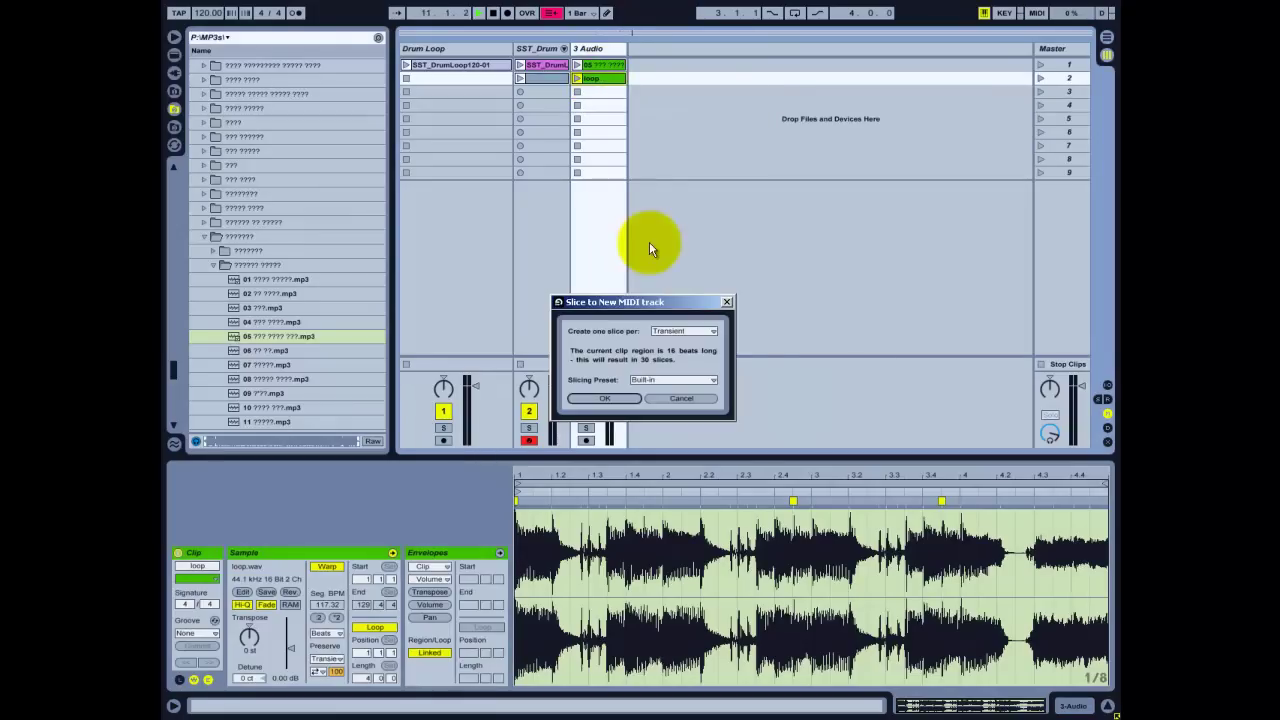
{"action": "left_click", "coordinate": [604, 399]}
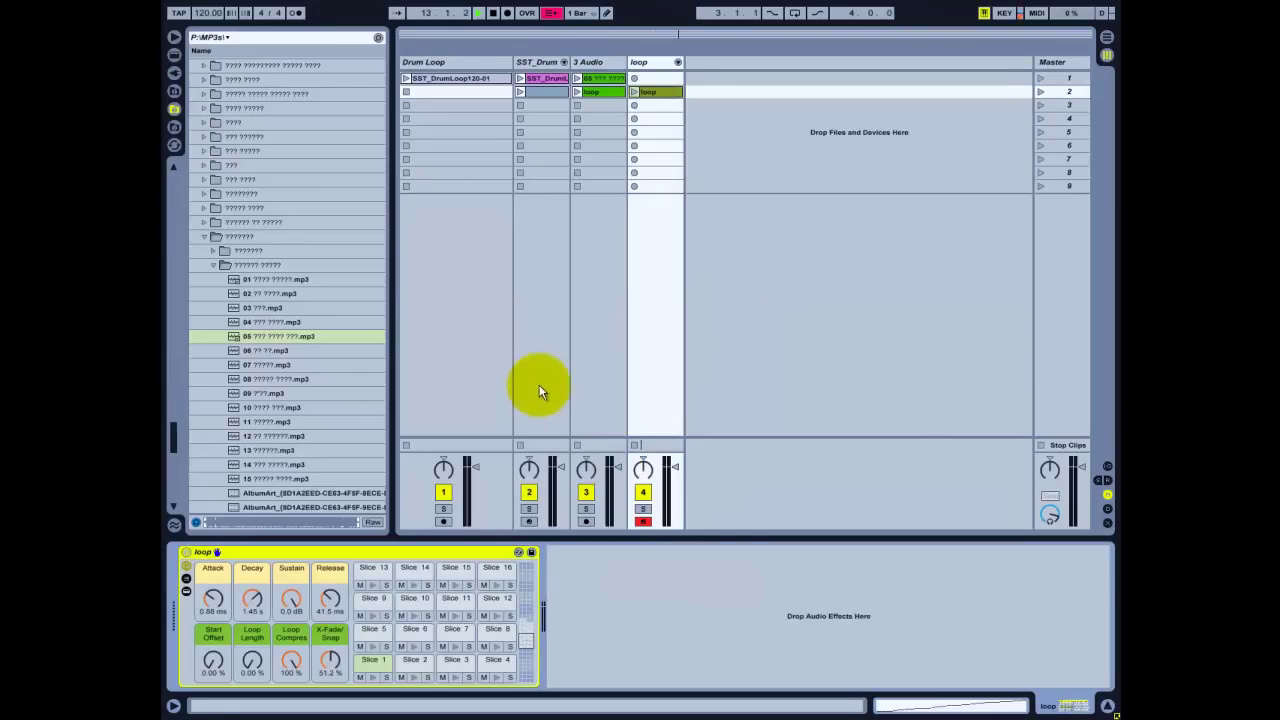
- Audition Slice 1, Slice 10 and Slice 15 in the new loop drum rack
{"action": "left_click", "coordinate": [375, 677]}
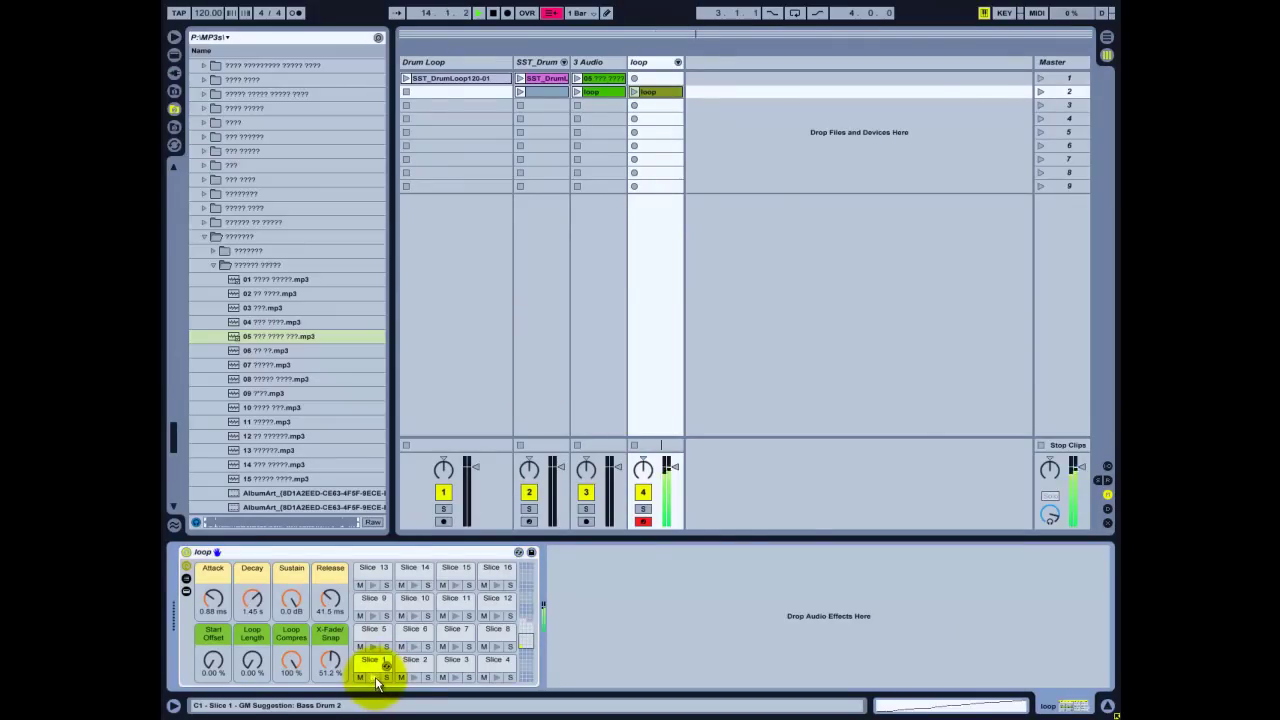
{"action": "left_click", "coordinate": [419, 607]}
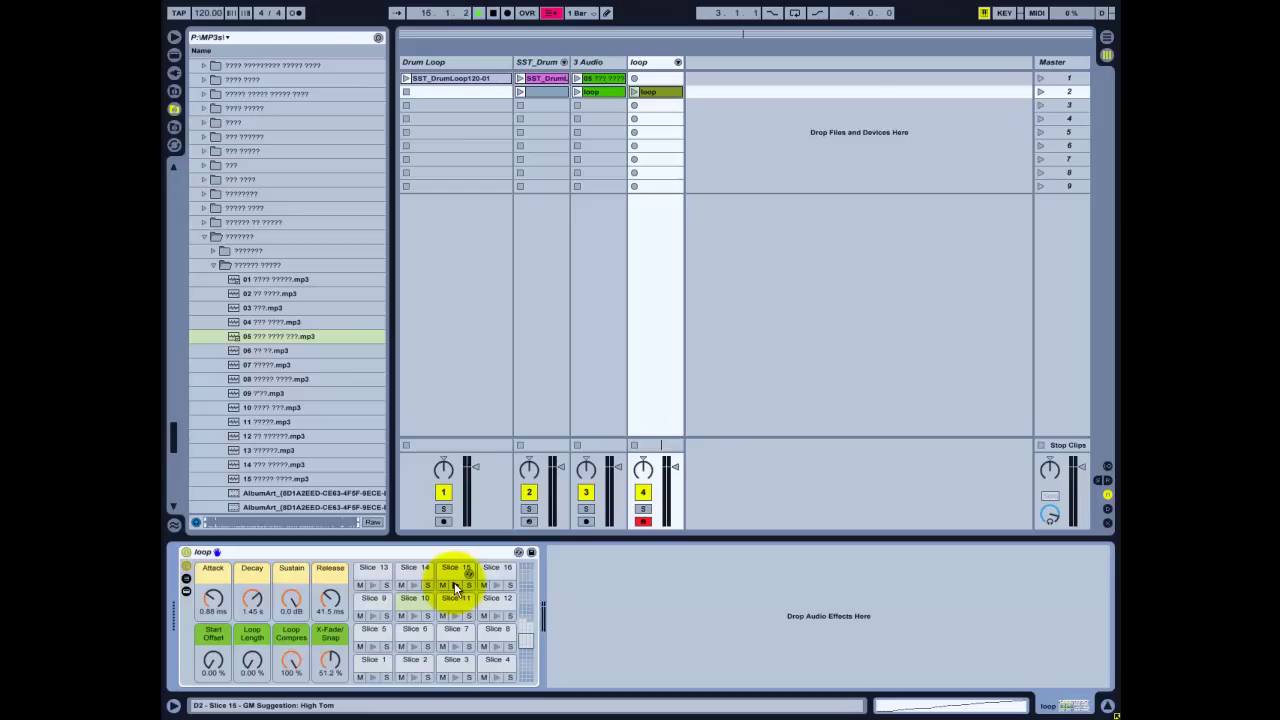
{"action": "left_click", "coordinate": [454, 584]}
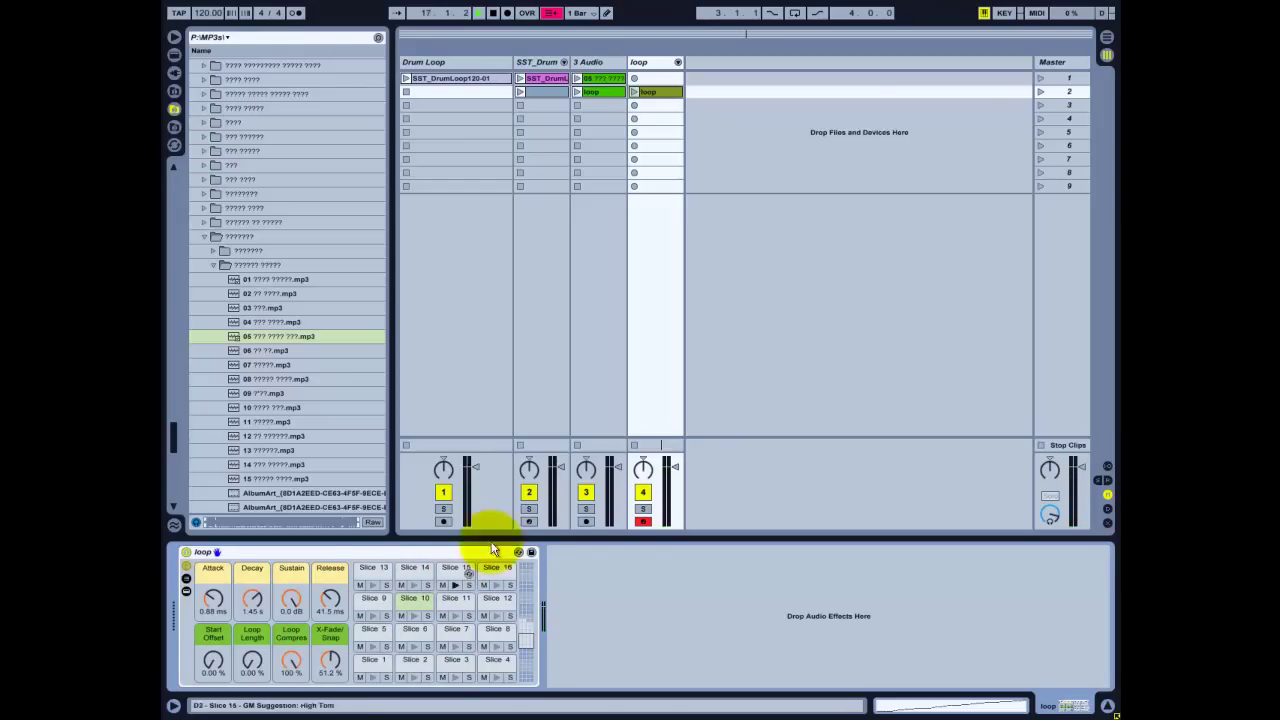
- Create a clip in the loop track's third slot with a one-beat Slice 25 note and sixteenths of slices 27, 30, 29, 28 on beat 2
{"action": "double_click", "coordinate": [654, 105]}
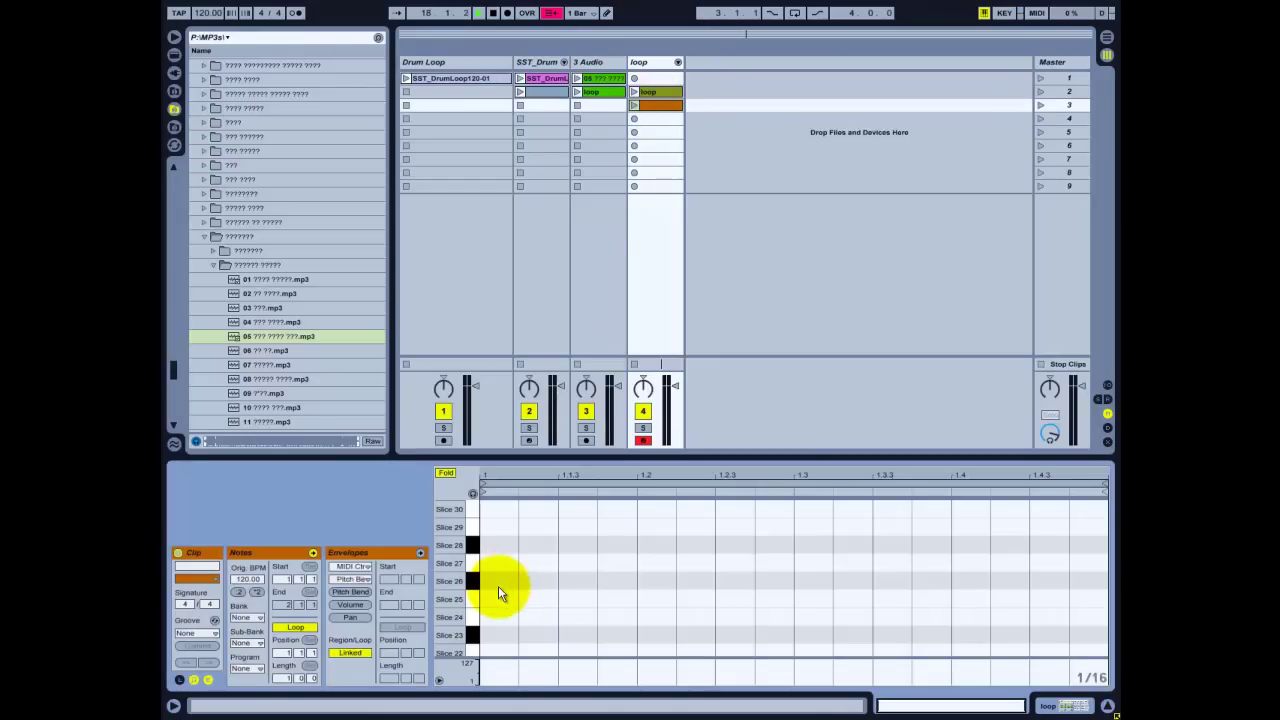
{"action": "mouse_move", "coordinate": [491, 600]}
{"action": "left_mouse_down"}
{"action": "mouse_move", "coordinate": [661, 585]}
{"action": "mouse_move", "coordinate": [637, 586]}
{"action": "mouse_move", "coordinate": [650, 580]}
{"action": "left_mouse_up"}
{"action": "left_click", "coordinate": [656, 563]}
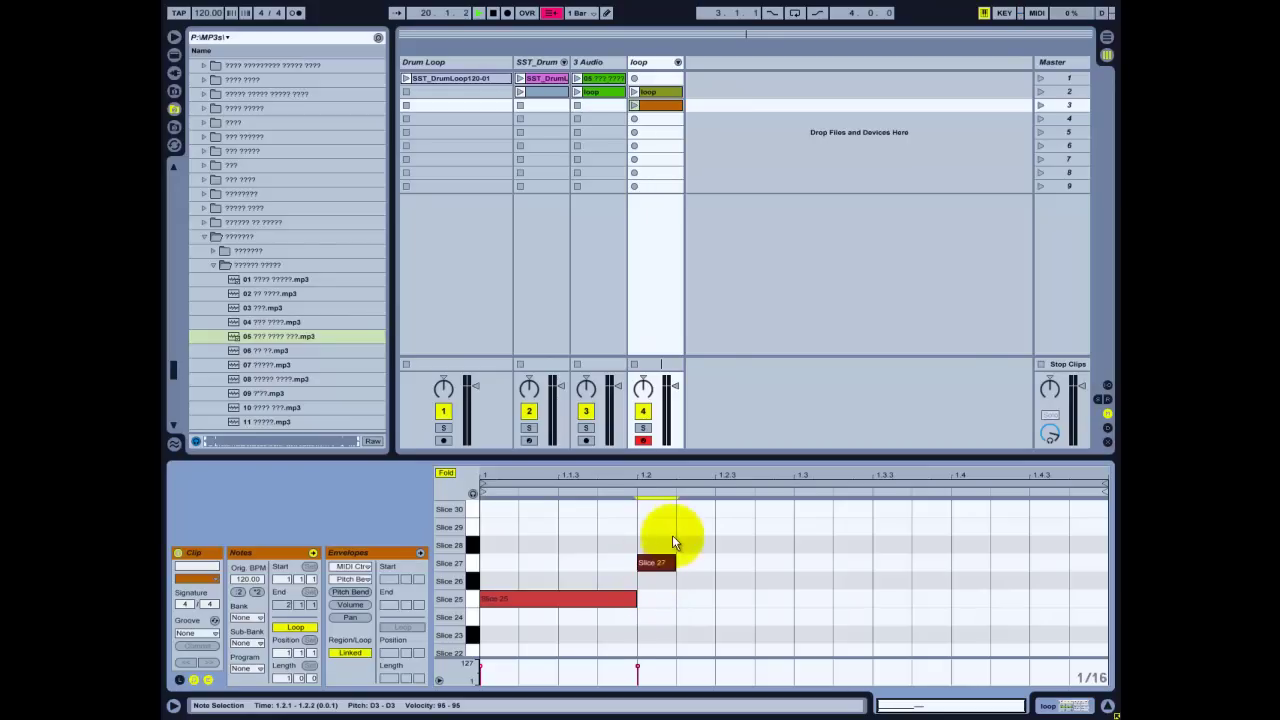
{"action": "left_click", "coordinate": [697, 509]}
{"action": "left_click", "coordinate": [741, 527]}
{"action": "left_click", "coordinate": [774, 545]}
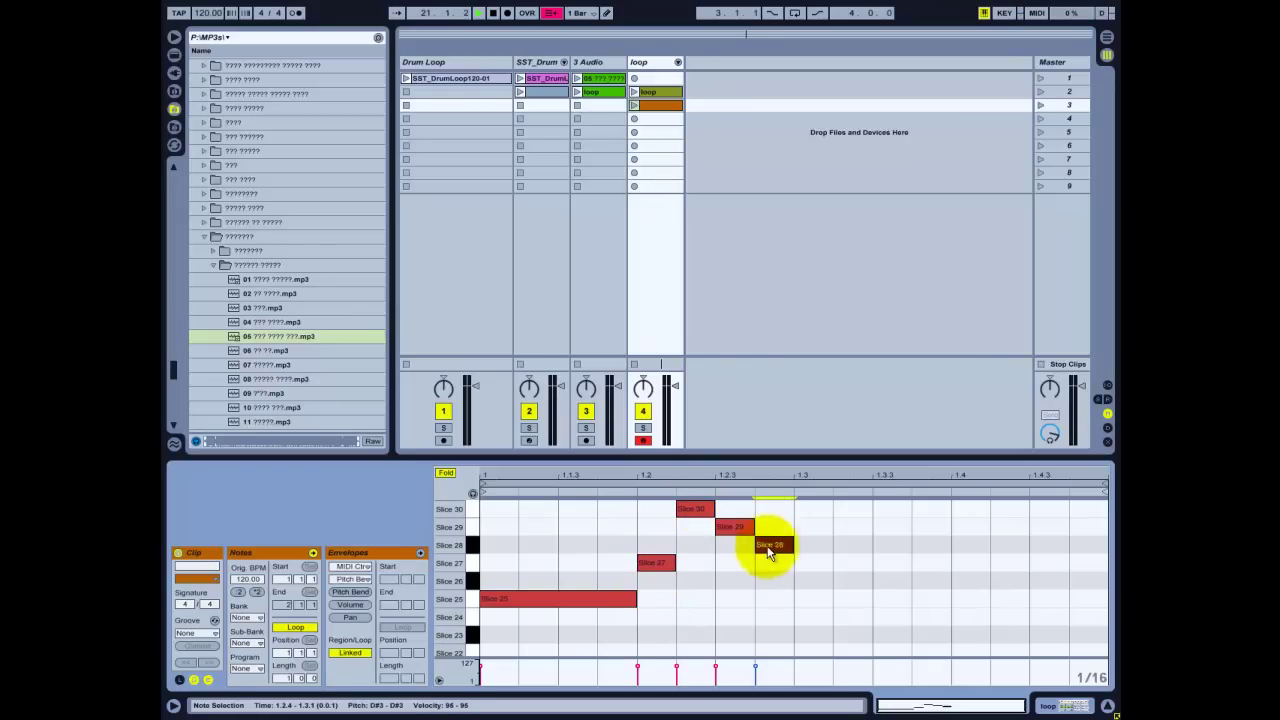
- Fill beats 3 and 4 with eighth notes on slices 27, 28, 29 and 30, and launch the new clip
{"action": "left_click_drag", "start_coordinate": [815, 565], "coordinate": [1092, 510]}
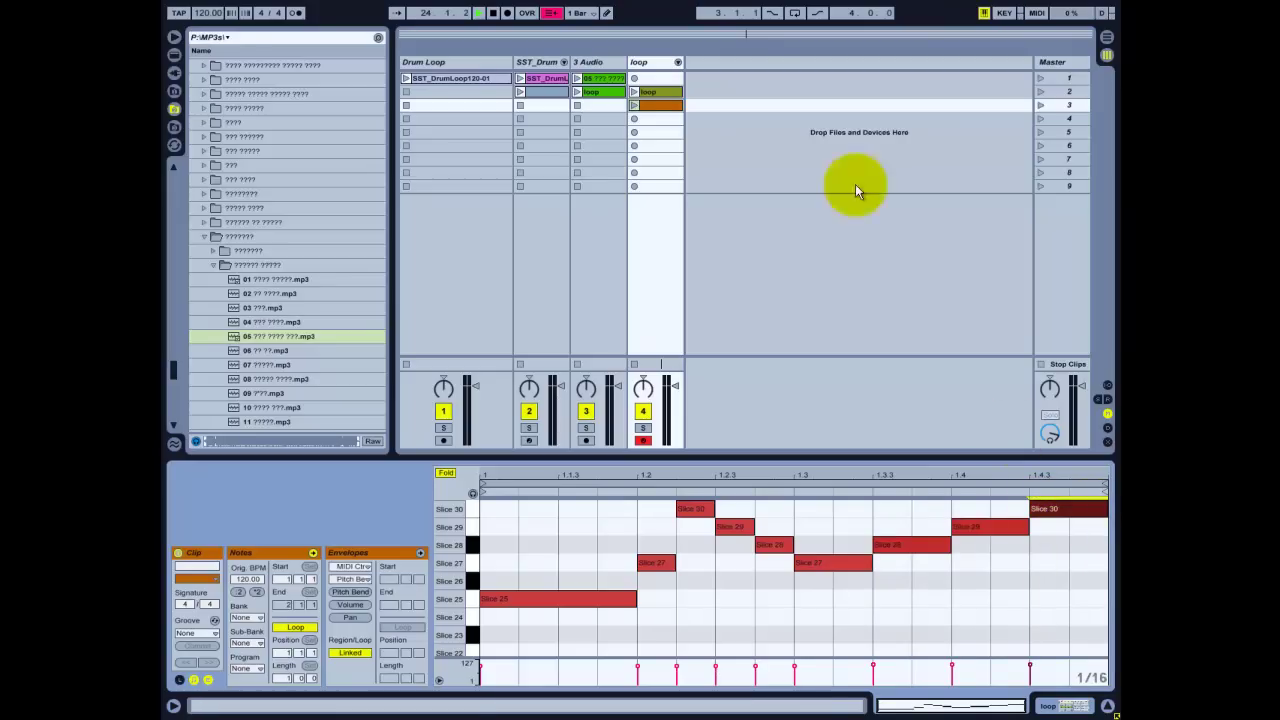
{"action": "left_click", "coordinate": [635, 107]}
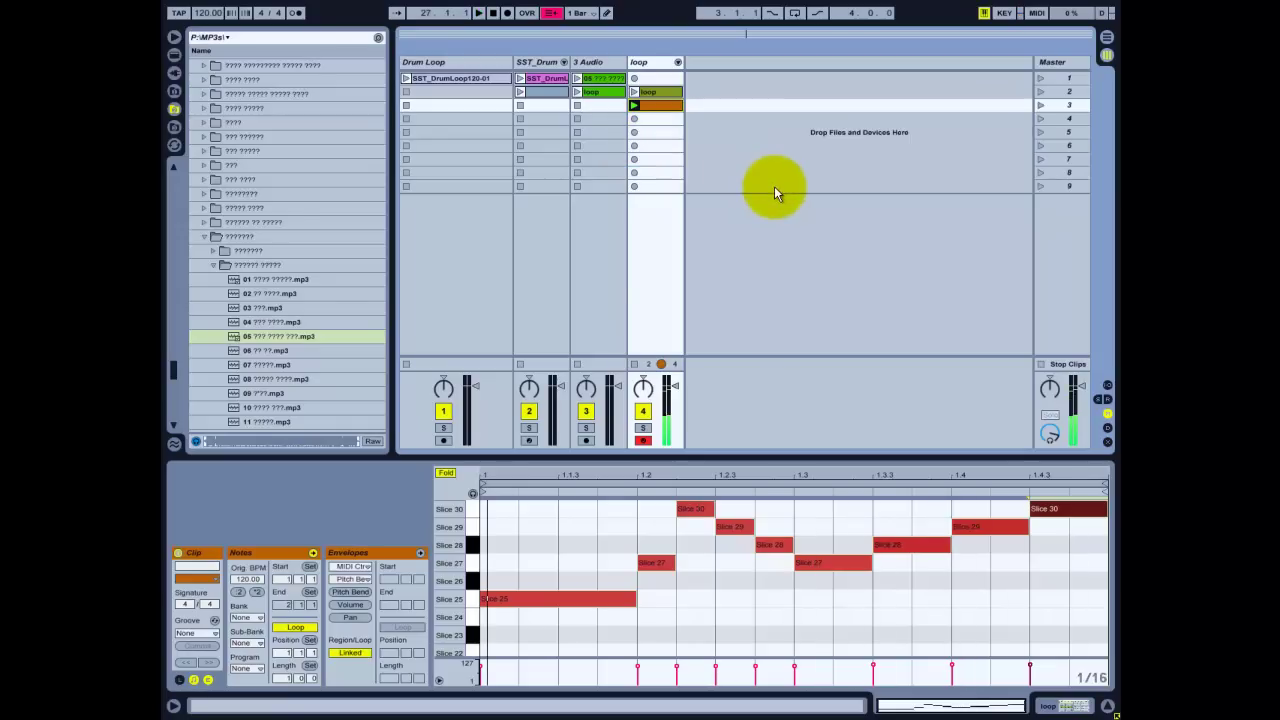
- Set the new clip's loop length to 4 bars and duplicate the first bar's notes into bars 2, 3 and 4
{"action": "left_click_drag", "start_coordinate": [282, 682], "coordinate": [280, 675]}
{"action": "left_click_drag", "start_coordinate": [636, 604], "coordinate": [423, 491]}
{"action": "key", "text": "ctrl+d"}
{"action": "key", "text": "ctrl+d"}
{"action": "key", "text": "ctrl+d"}
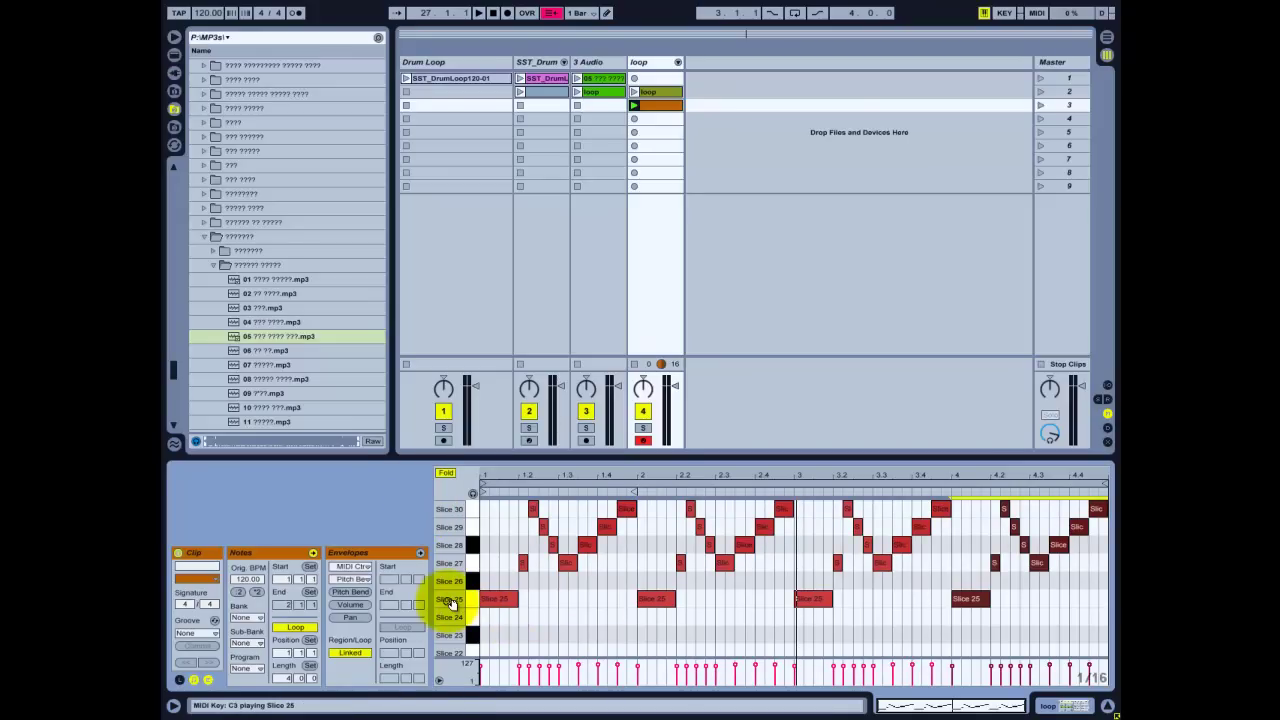
- Display the clip's Transpose envelope for Slice 25
{"action": "left_click", "coordinate": [492, 600]}
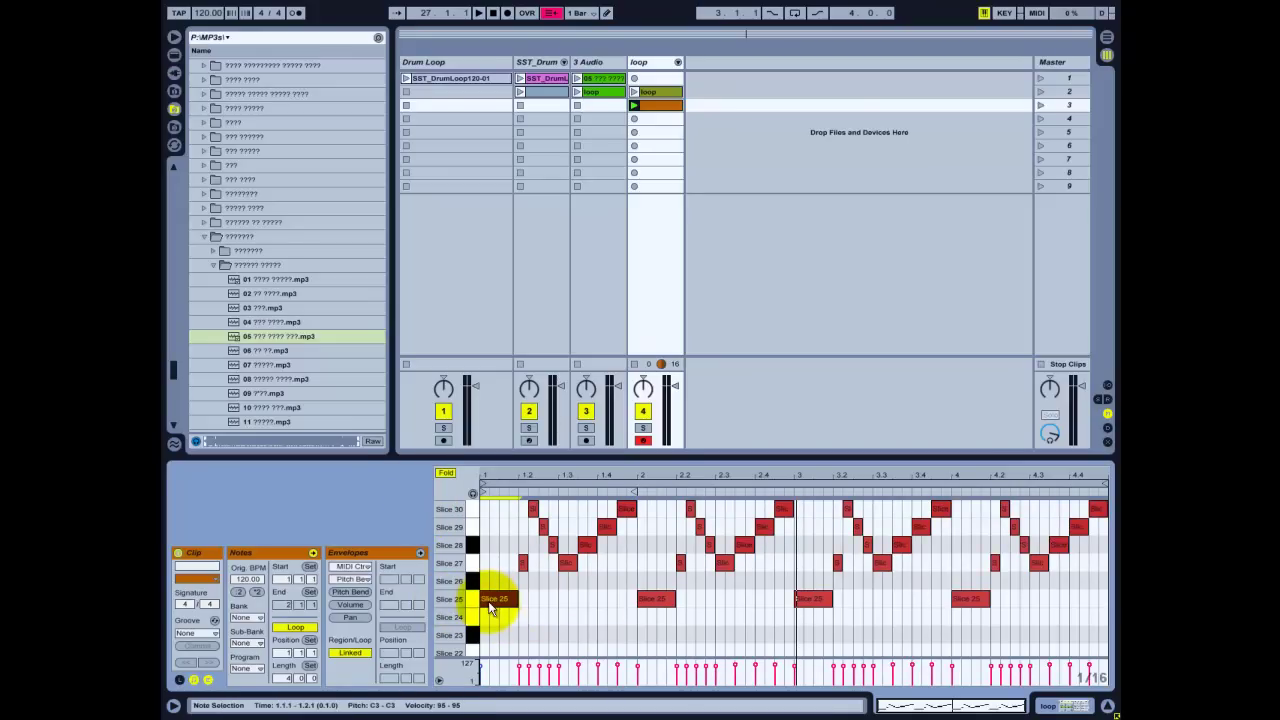
{"action": "left_click", "coordinate": [351, 567]}
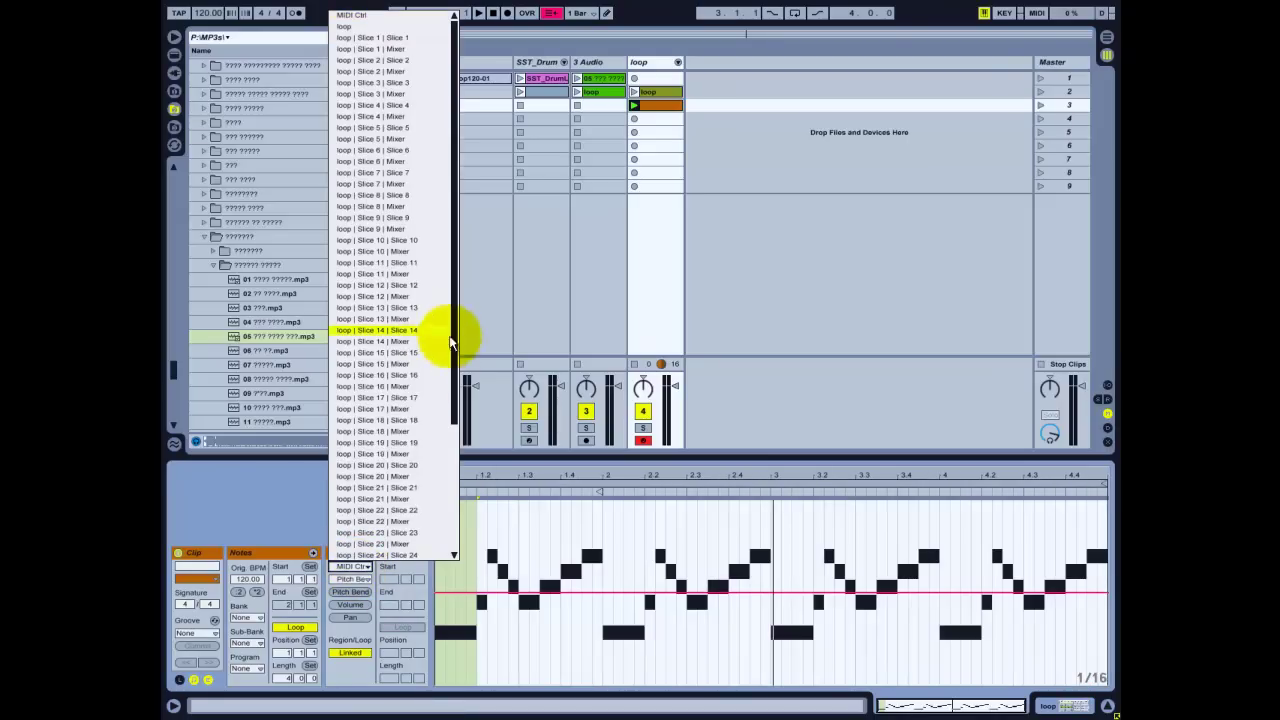
{"action": "left_click_drag", "start_coordinate": [453, 350], "coordinate": [446, 436]}
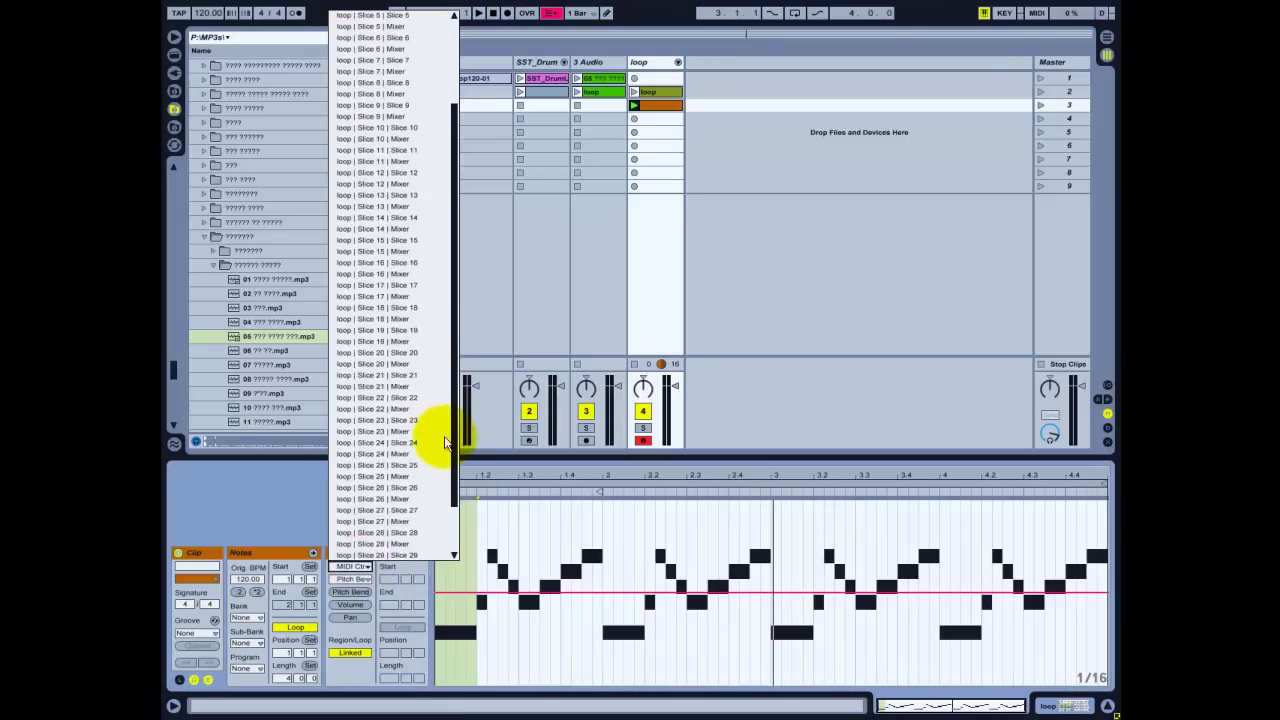
{"action": "left_click", "coordinate": [377, 467]}
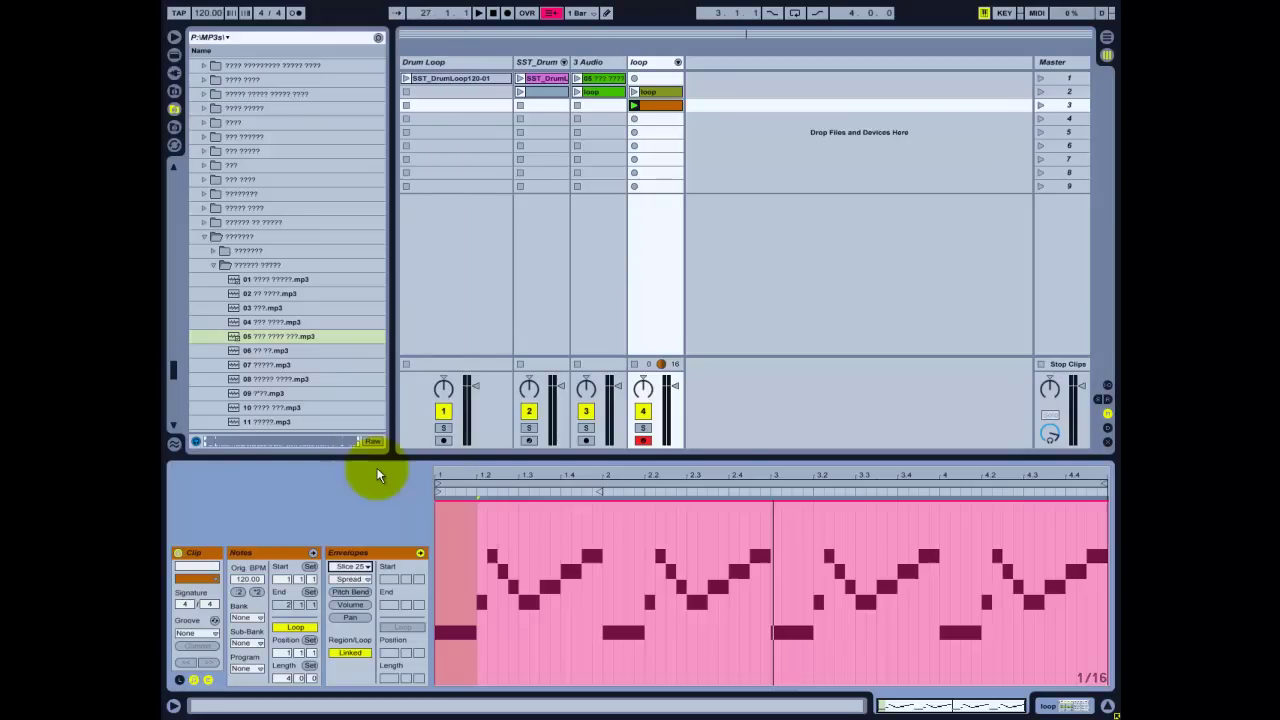
{"action": "left_click", "coordinate": [351, 582]}
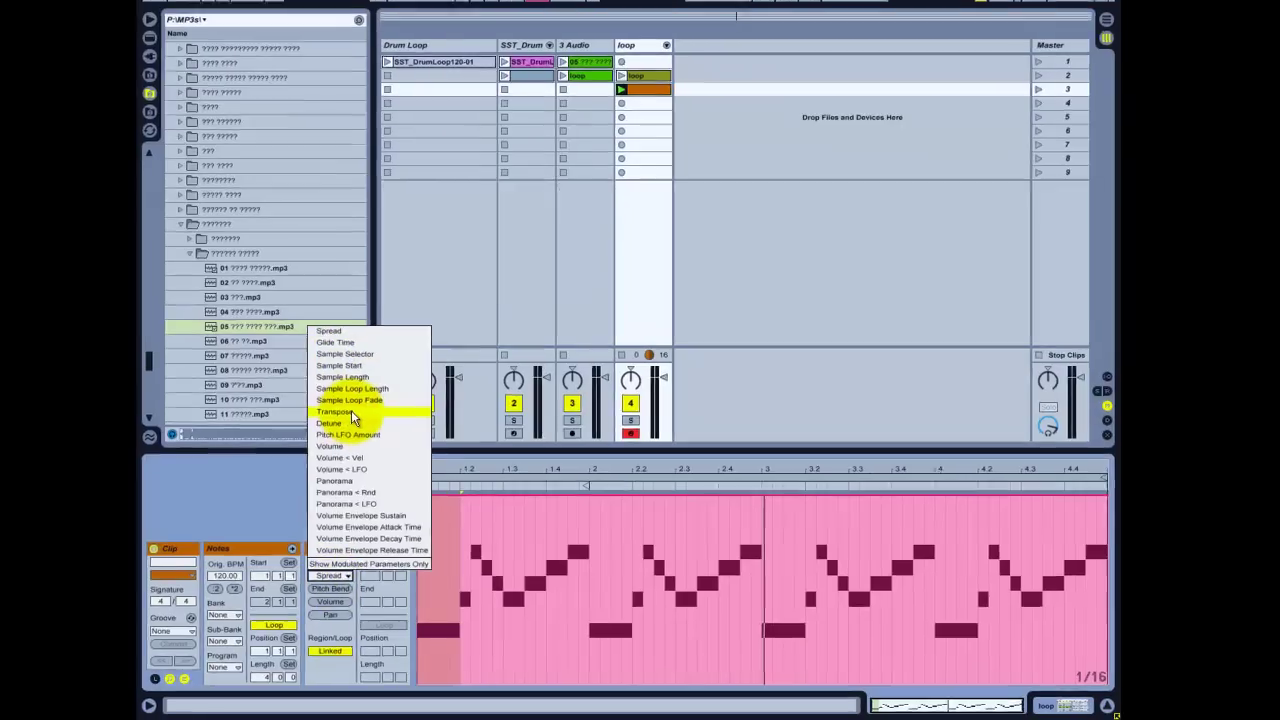
{"action": "left_click", "coordinate": [354, 419]}
- Step the Slice 25 Transpose envelope up to +3 st just before bar 2, about +5 st before bar 3 and about +8 st before bar 4
{"action": "double_click", "coordinate": [437, 550]}
{"action": "double_click", "coordinate": [467, 550]}
{"action": "left_click_drag", "start_coordinate": [467, 550], "coordinate": [437, 526]}
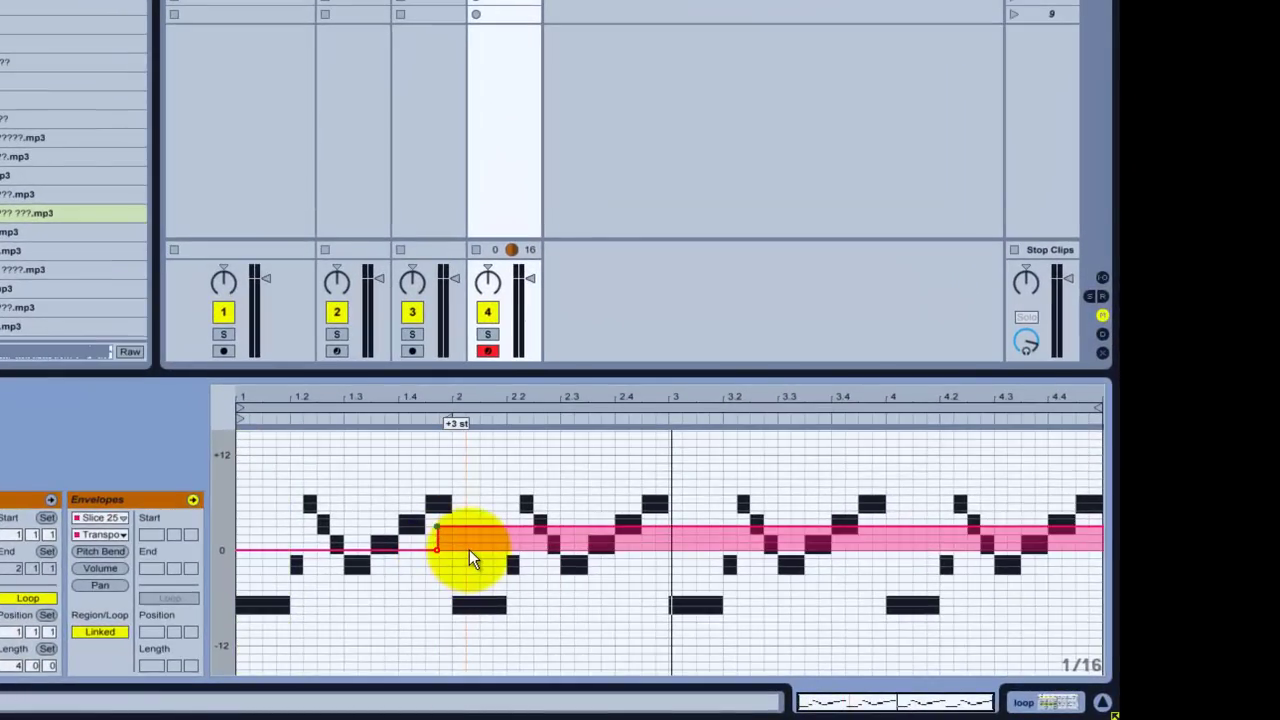
{"action": "double_click", "coordinate": [641, 526]}
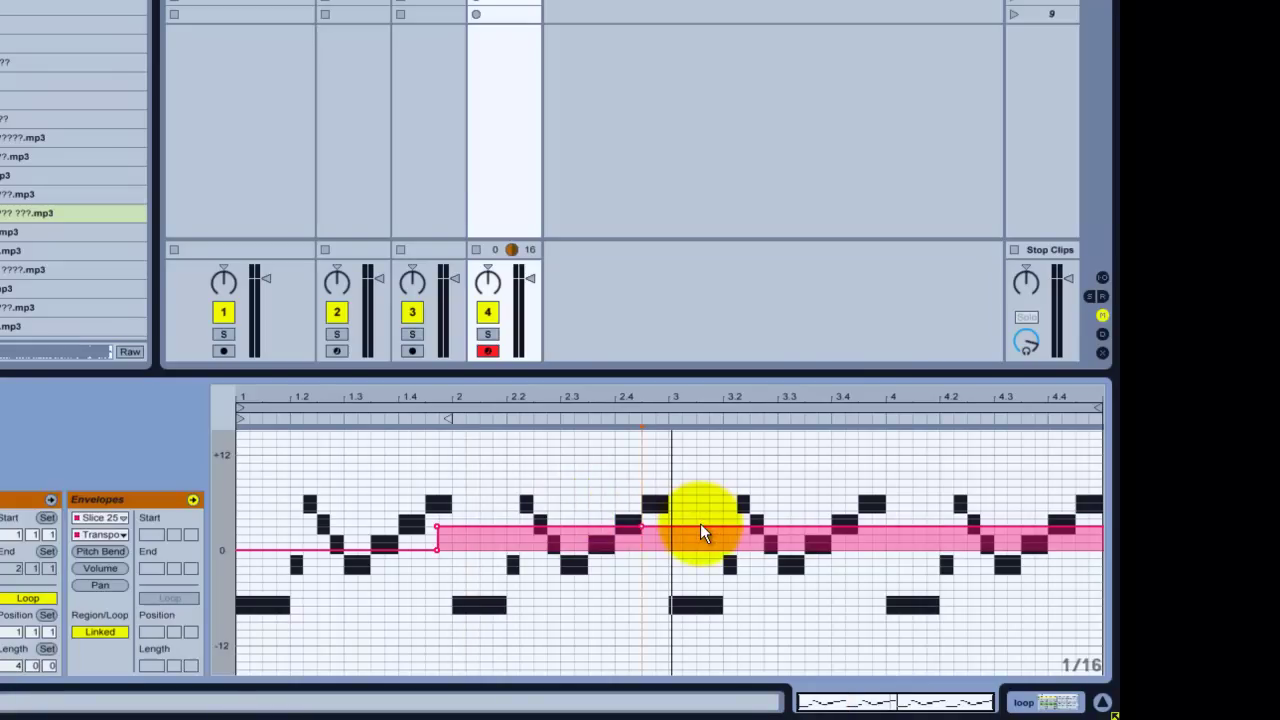
{"action": "left_click_drag", "start_coordinate": [694, 526], "coordinate": [641, 510]}
{"action": "double_click", "coordinate": [683, 526]}
{"action": "left_click", "coordinate": [862, 510]}
{"action": "mouse_move", "coordinate": [897, 511]}
{"action": "left_mouse_down"}
{"action": "mouse_move", "coordinate": [897, 480]}
{"action": "mouse_move", "coordinate": [897, 511]}
{"action": "left_mouse_up"}
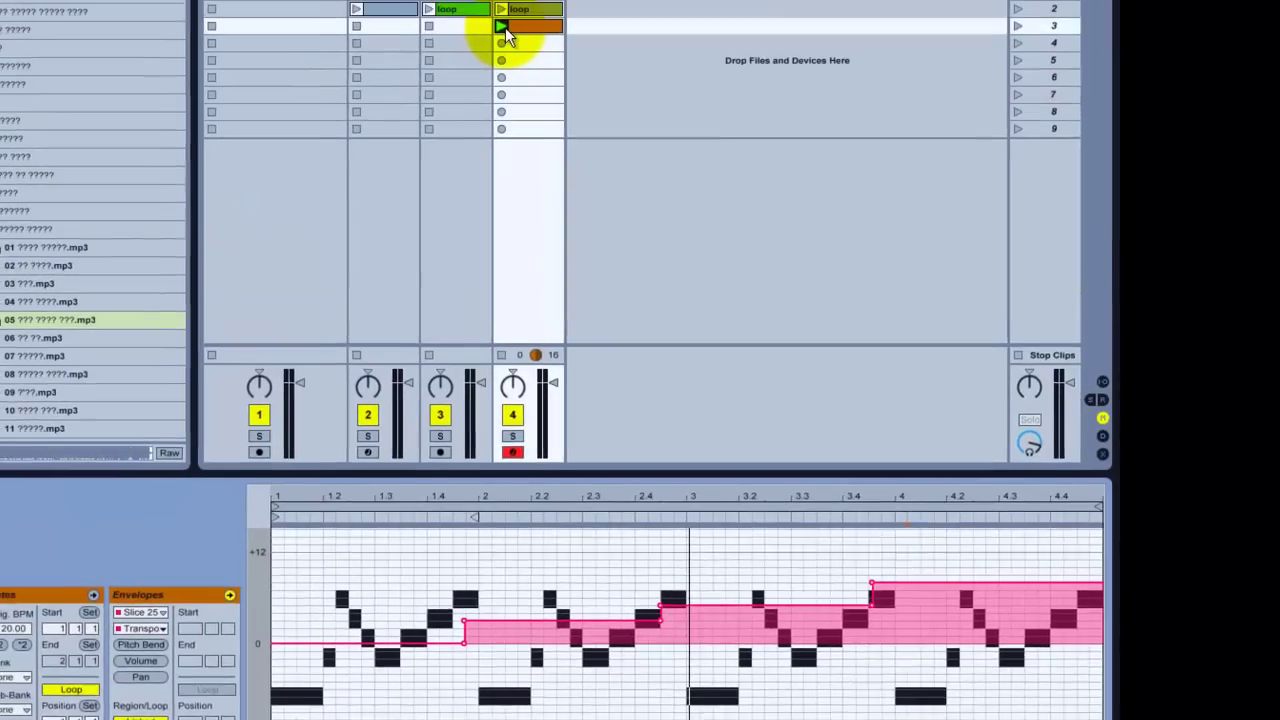
- Launch the transposed clip in the loop track's third slot together with the programmed drum clip in the SST_Drum track's second slot
{"action": "left_click", "coordinate": [511, 70]}
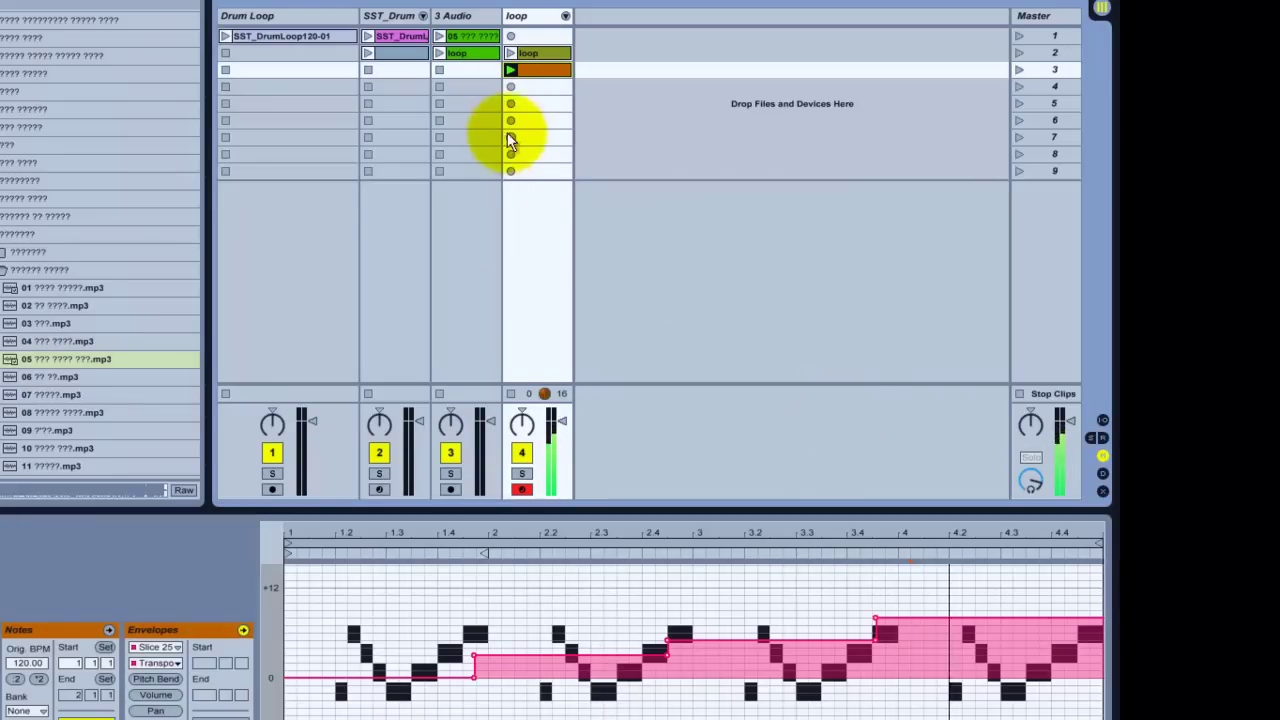
{"action": "left_click", "coordinate": [368, 50]}
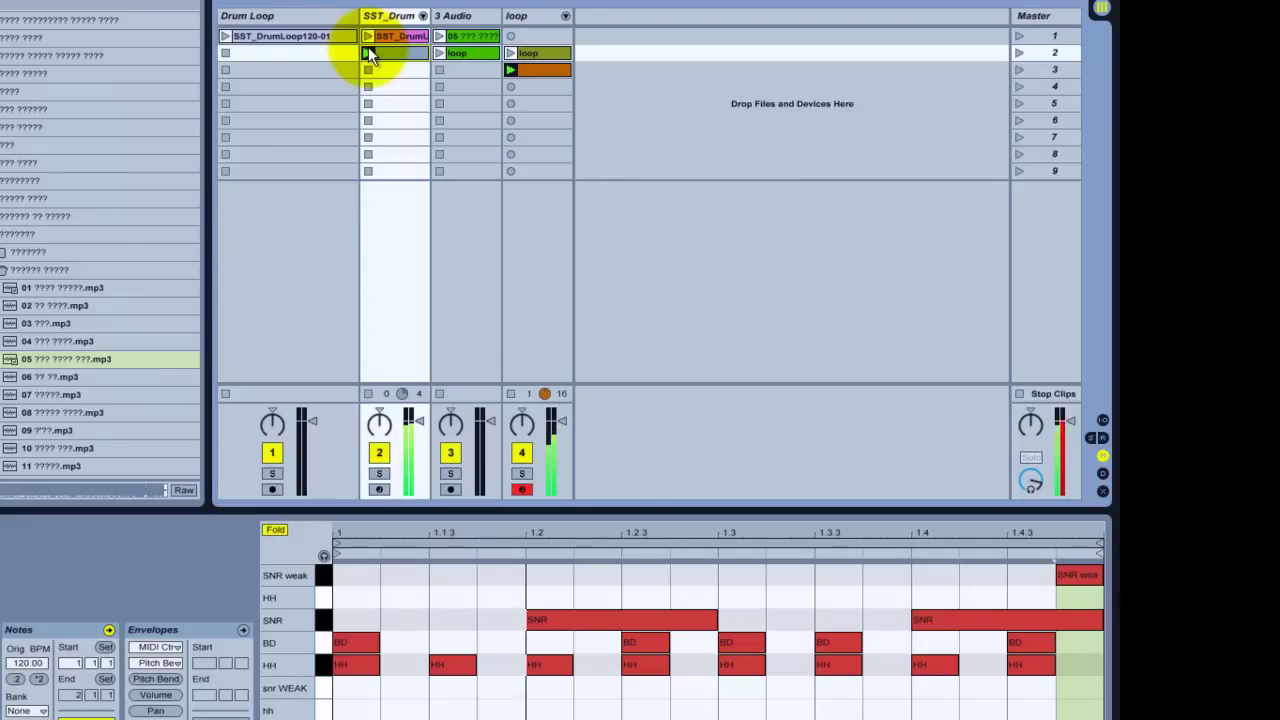